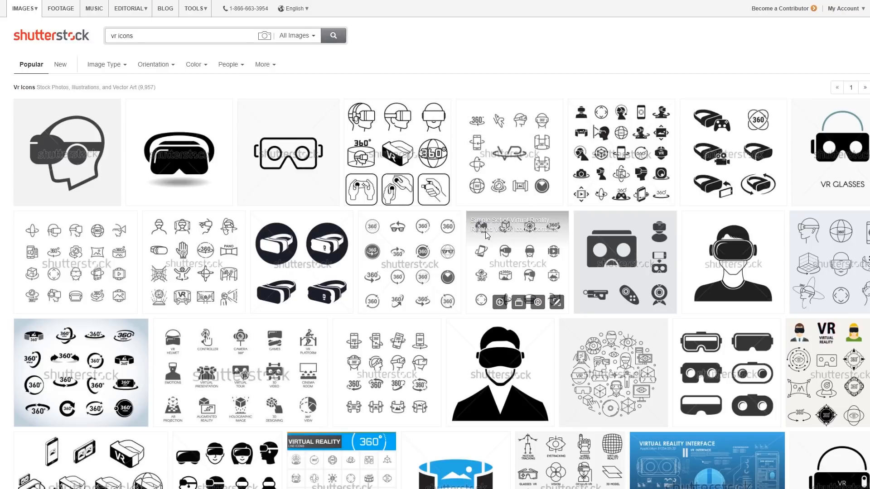
pyautogui.click(486, 235)
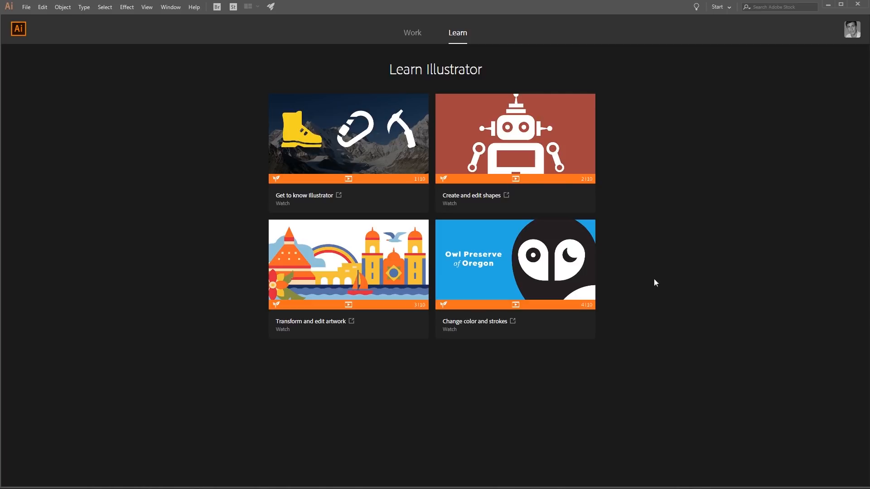
# - Open the VR Icons EPS file from the _PB Ilustrator Export folder in Illustrator
pyautogui.click(27, 7)
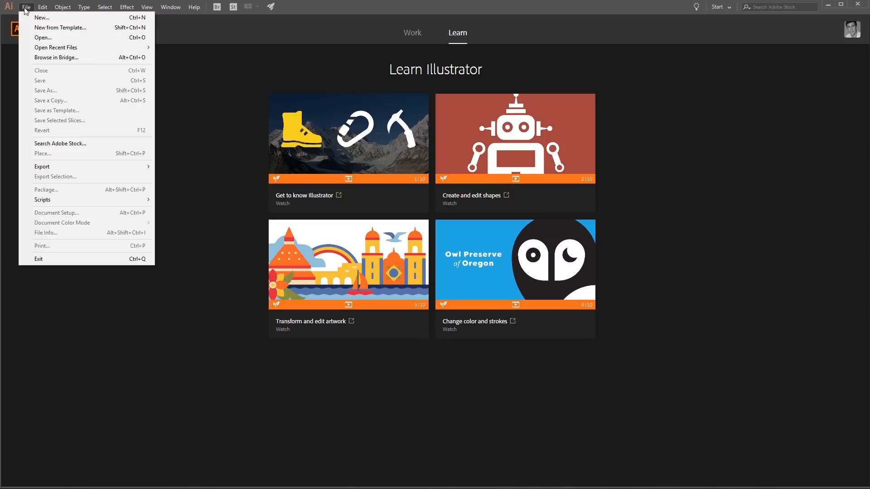
pyautogui.click(37, 37)
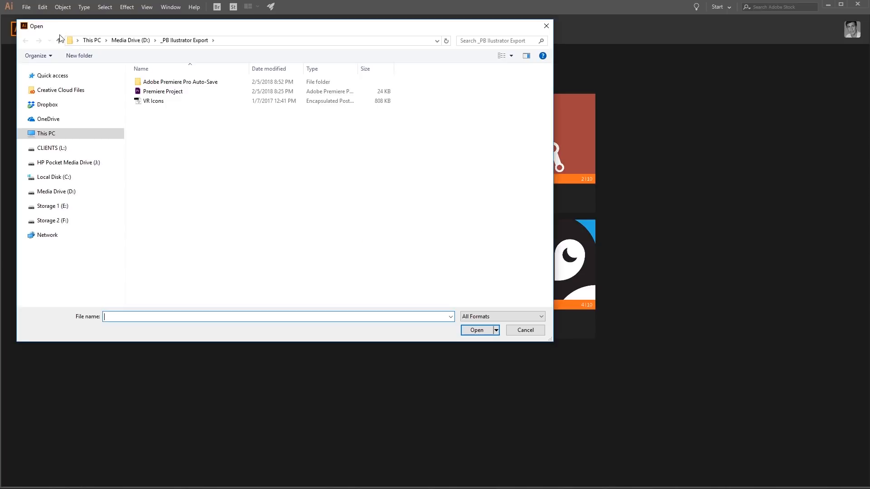
pyautogui.click(150, 103)
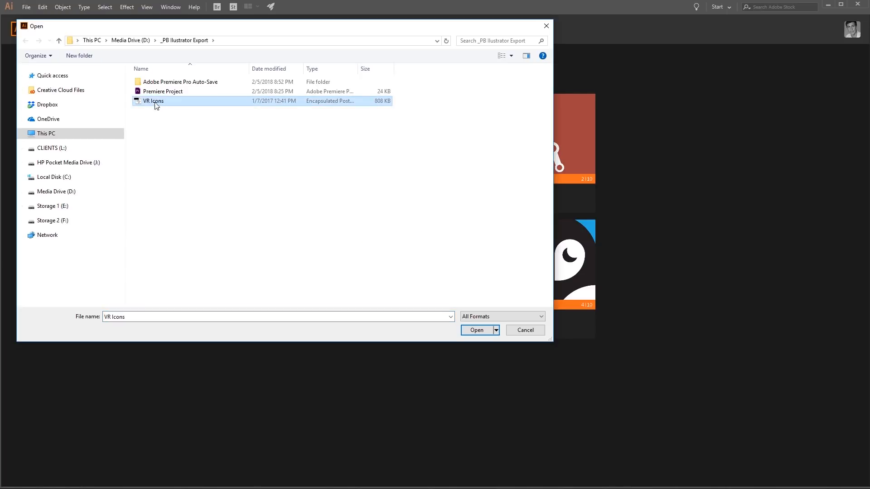
pyautogui.click(476, 330)
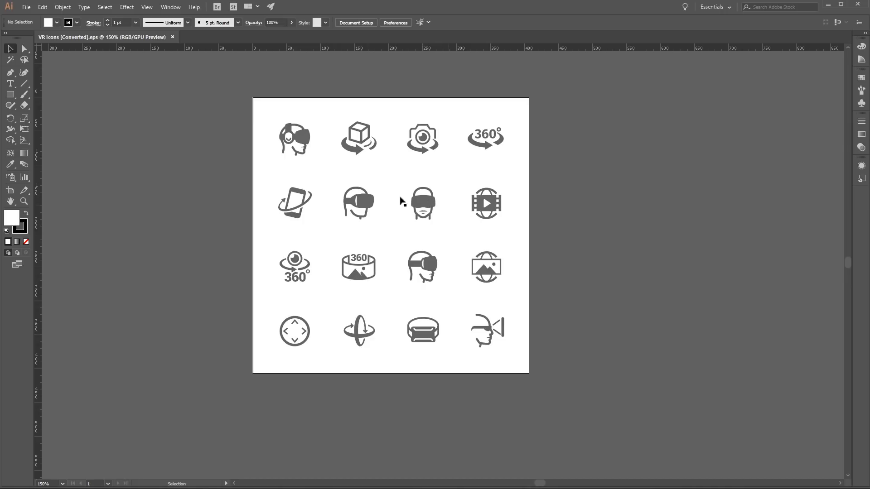
# - Select the headphone-and-headset icon and the rotating cube icon in turn to check their grouping, and clear the selection
pyautogui.click(303, 139)
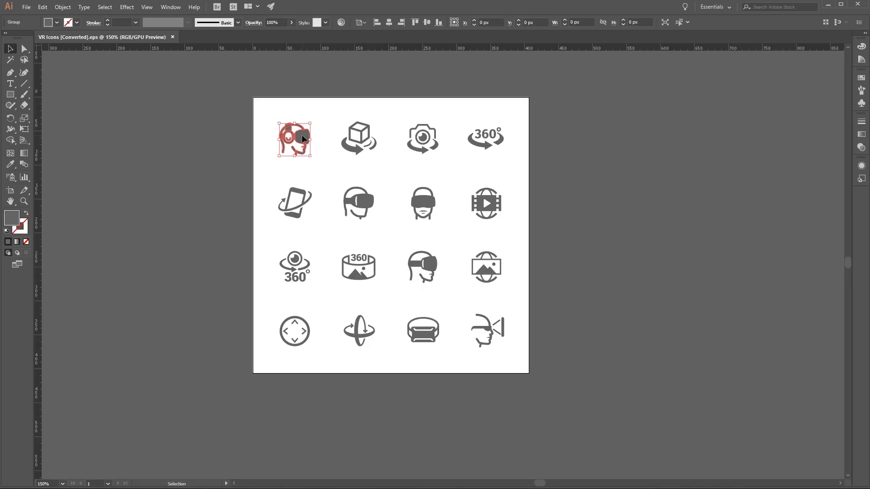
pyautogui.click(362, 137)
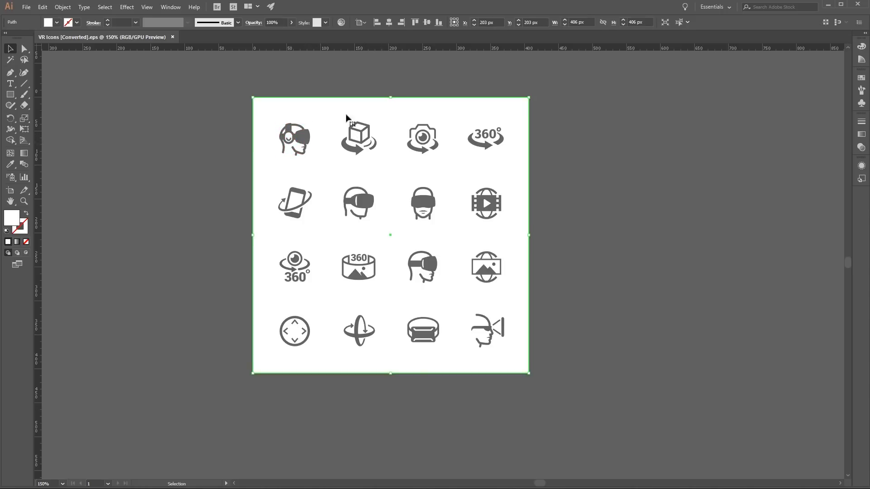
pyautogui.click(538, 265)
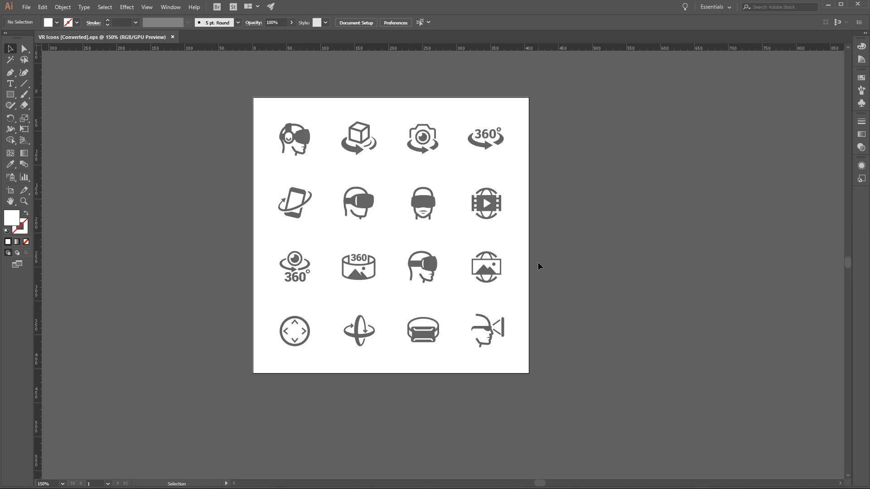
# - Display the document's layers beside the artboard and inspect the contents of the icons layer
pyautogui.click(171, 8)
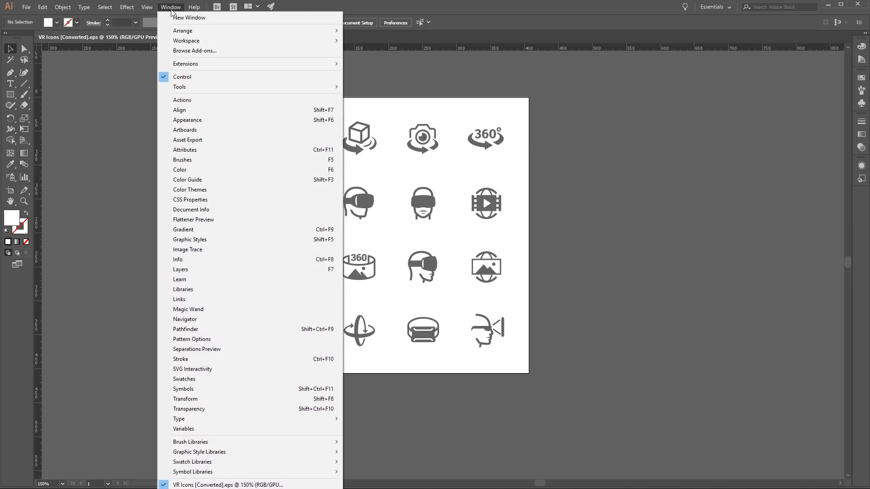
pyautogui.click(201, 269)
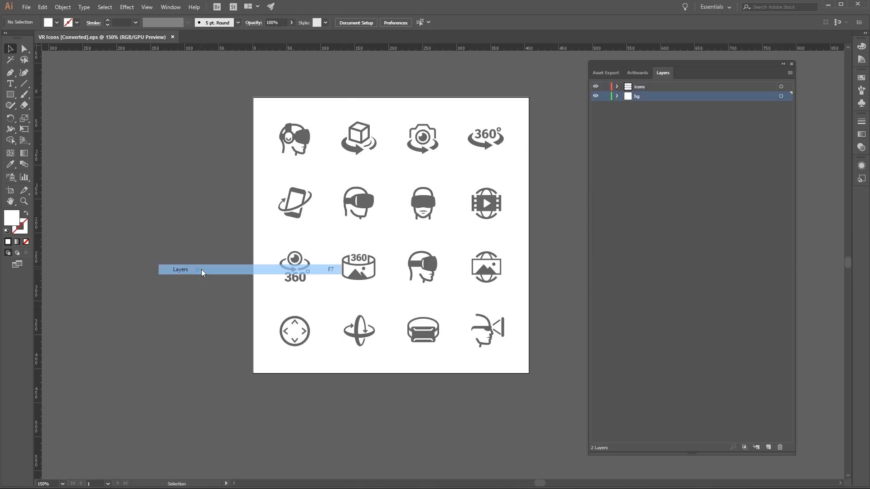
pyautogui.moveTo(615, 62); pyautogui.dragTo(606, 69)
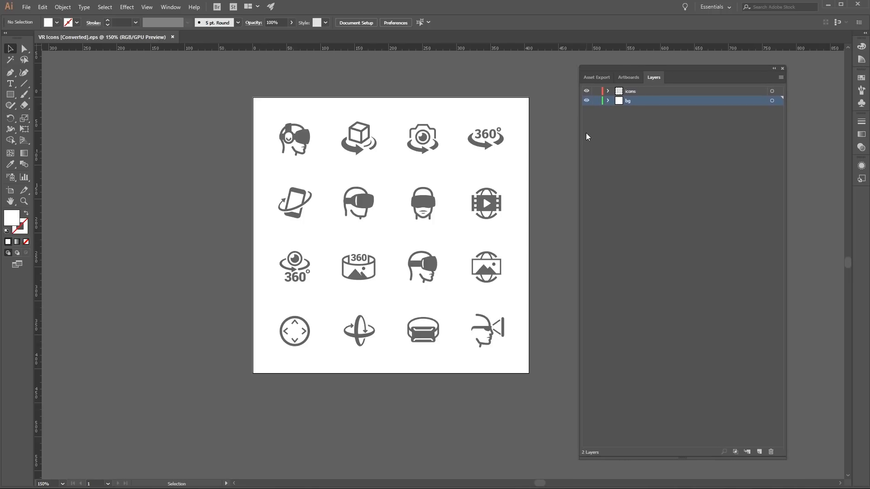
pyautogui.click(607, 91)
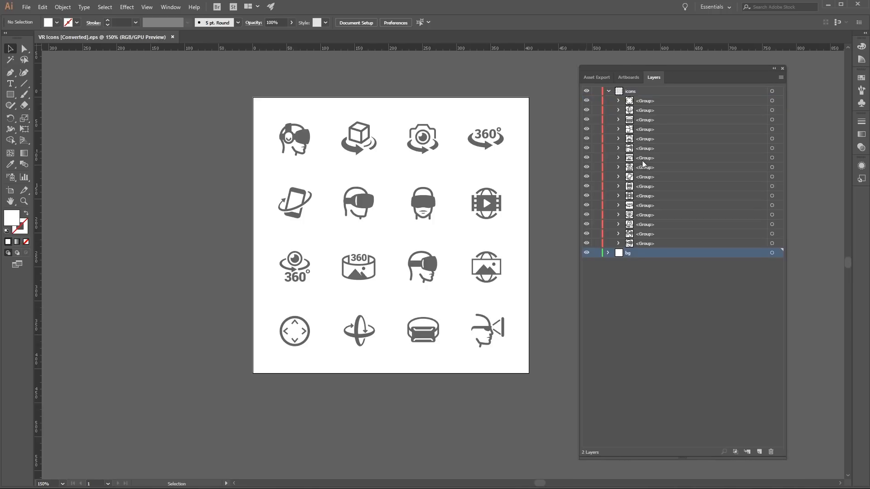
pyautogui.click(608, 91)
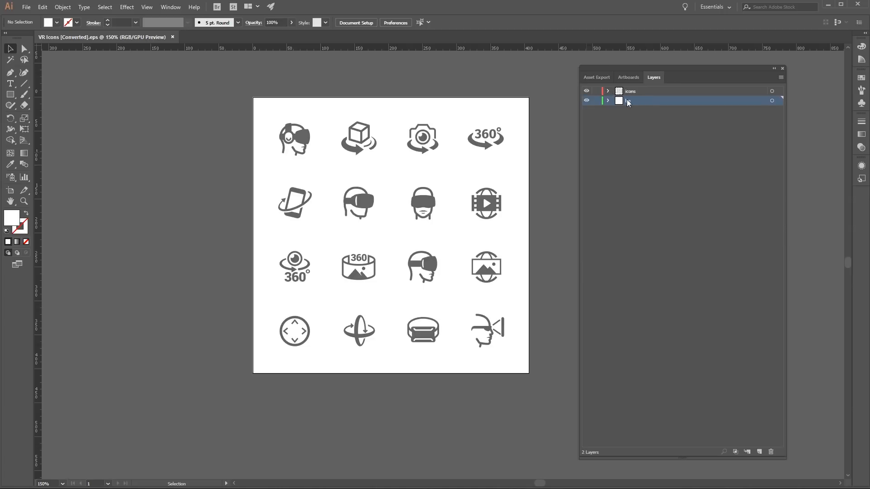
# - Set the layer list's row size to a custom 70 pixels for larger thumbnails
pyautogui.click(781, 77)
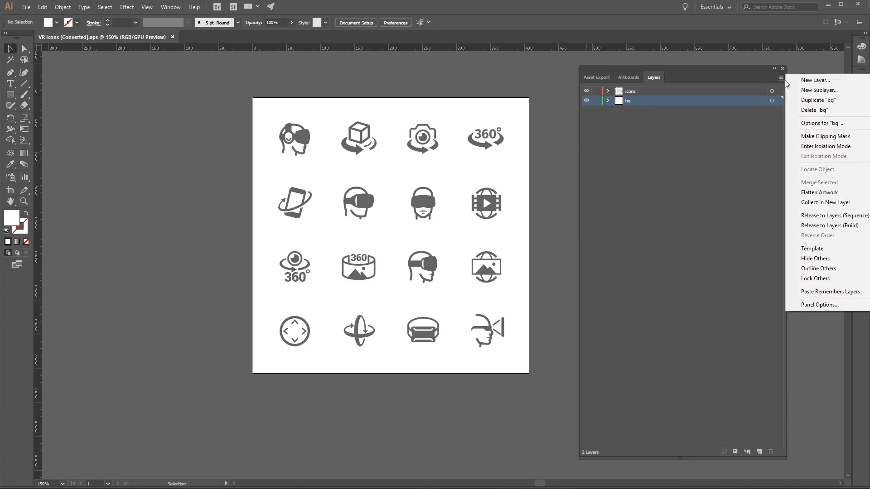
pyautogui.click(817, 307)
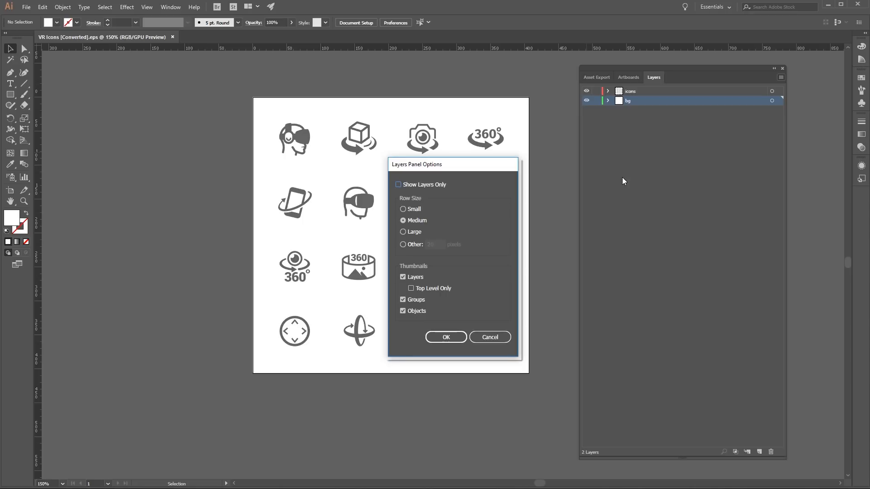
pyautogui.click(403, 244)
pyautogui.click(426, 245)
pyautogui.doubleClick(426, 244)
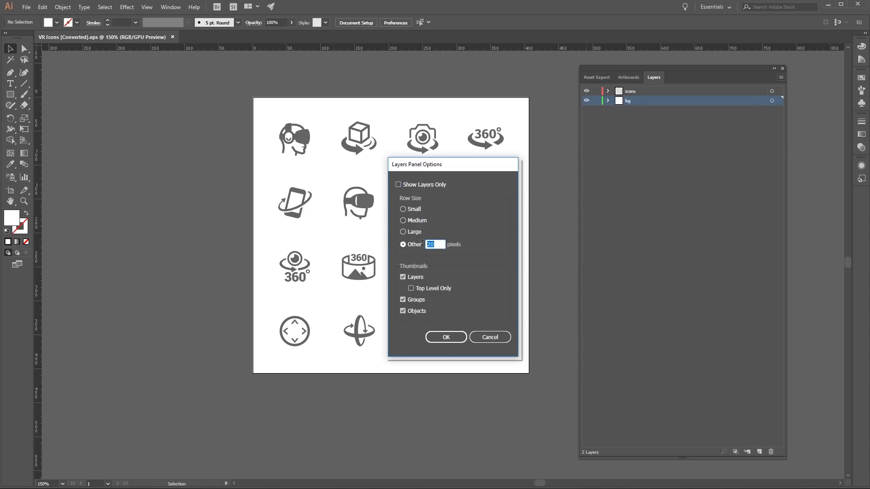
pyautogui.write('70')
pyautogui.click(456, 339)
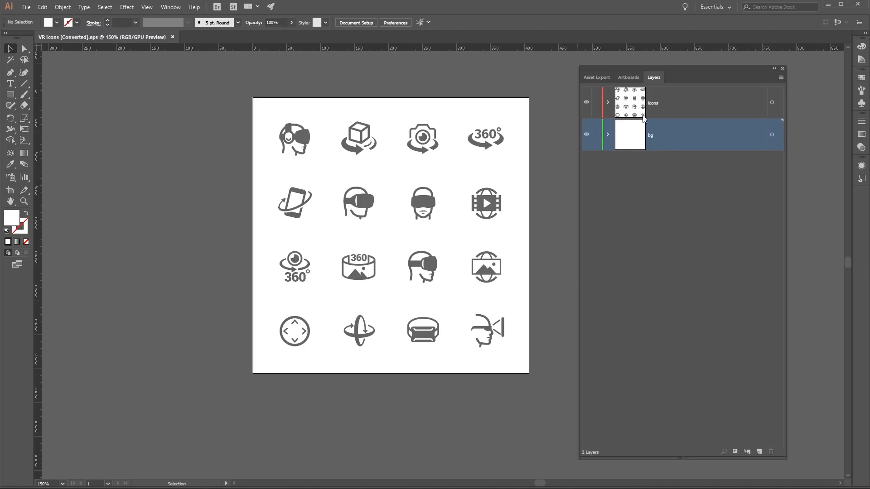
# - Compare the icons and bg layers by switching the bg layer's visibility off and back on
pyautogui.click(657, 103)
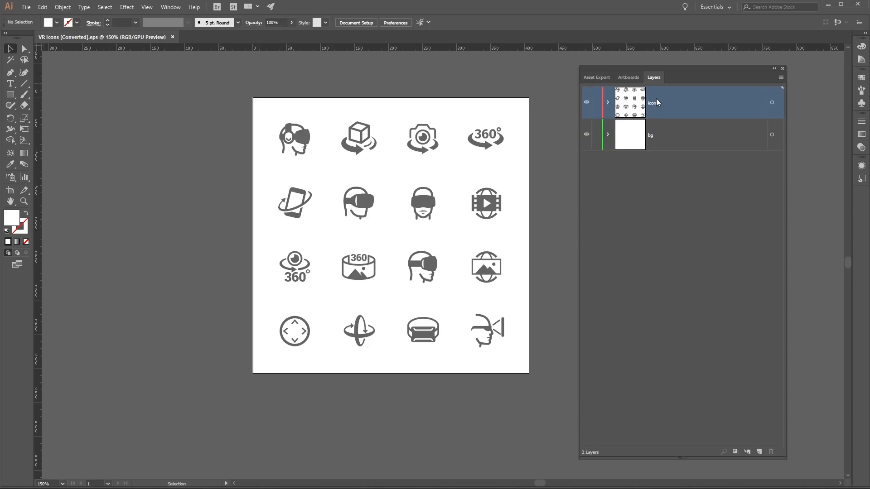
pyautogui.click(664, 134)
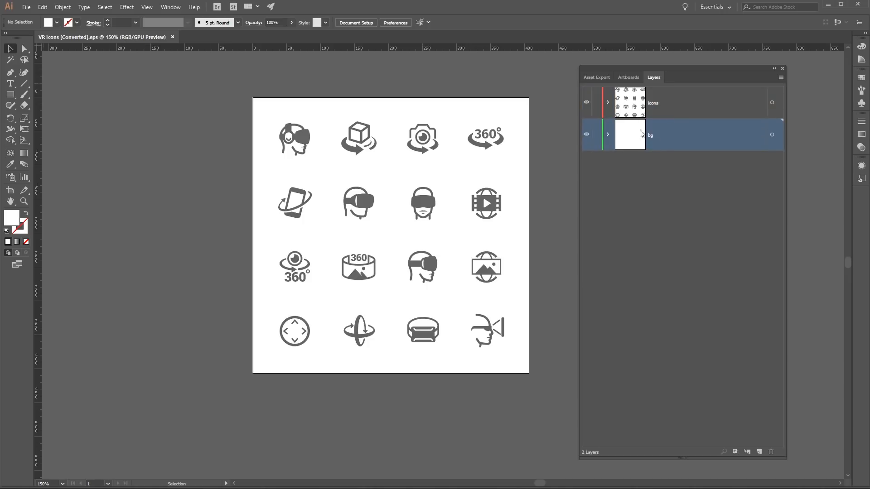
pyautogui.click(586, 135)
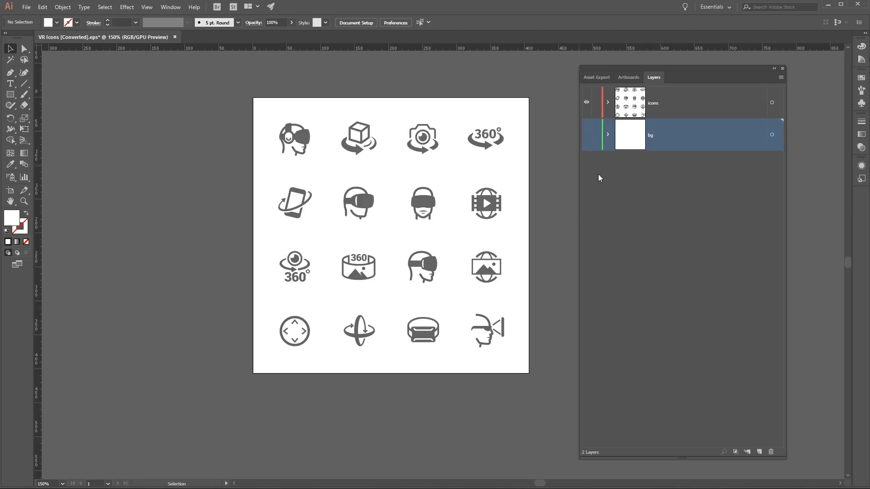
pyautogui.click(586, 135)
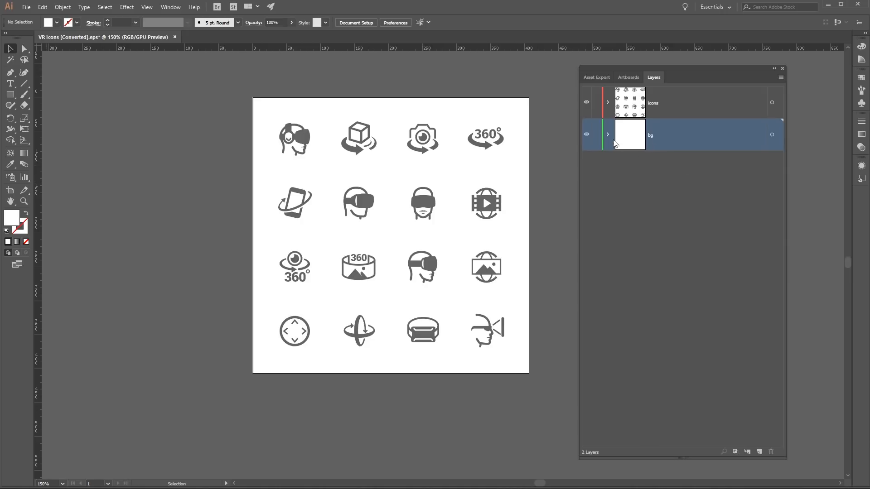
# - Delete the bg layer together with its artwork
pyautogui.click(772, 135)
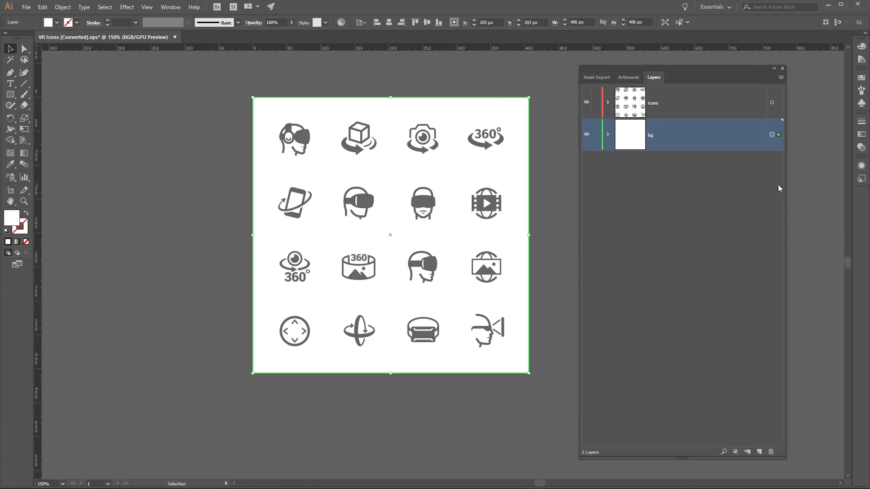
pyautogui.click(770, 452)
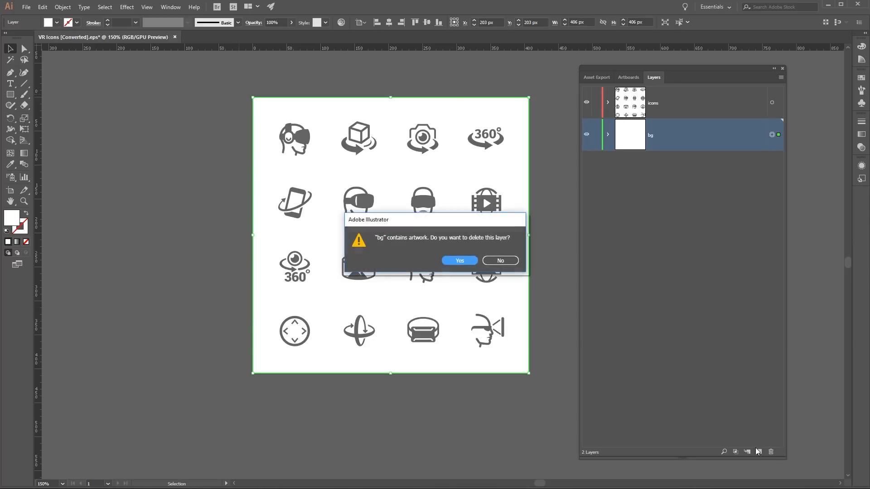
pyautogui.click(456, 260)
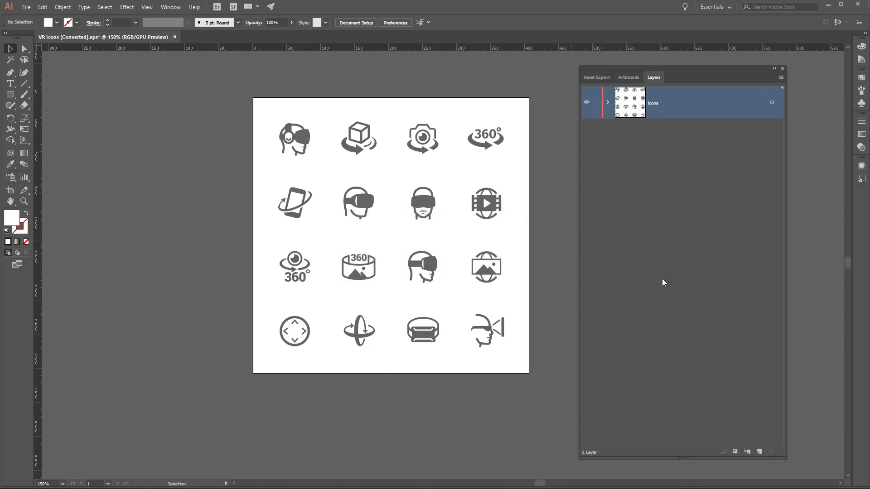
# - Expand the icons layer and select the artwork of the rotating camera icon's group
pyautogui.click(607, 103)
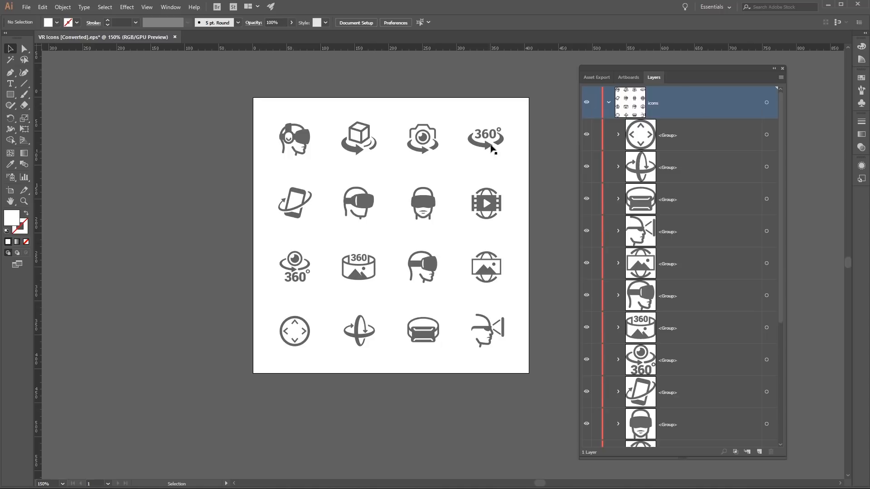
pyautogui.click(596, 104)
pyautogui.moveTo(782, 148); pyautogui.dragTo(769, 272)
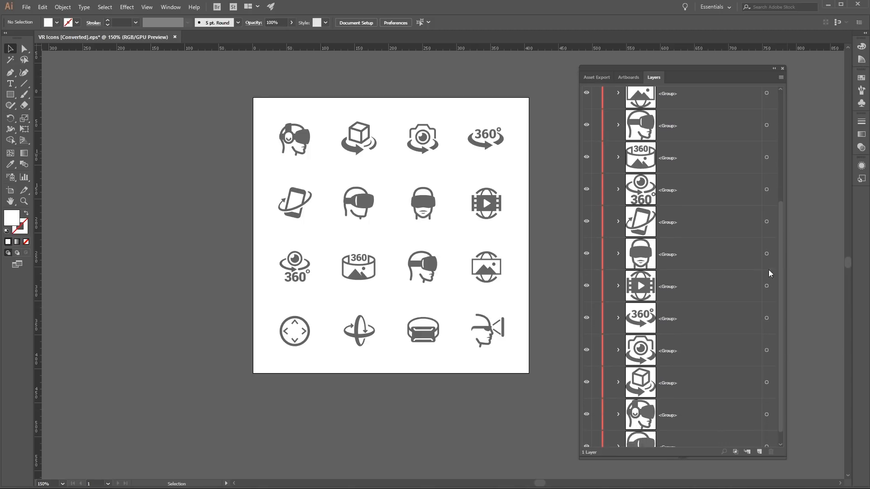
pyautogui.click(766, 351)
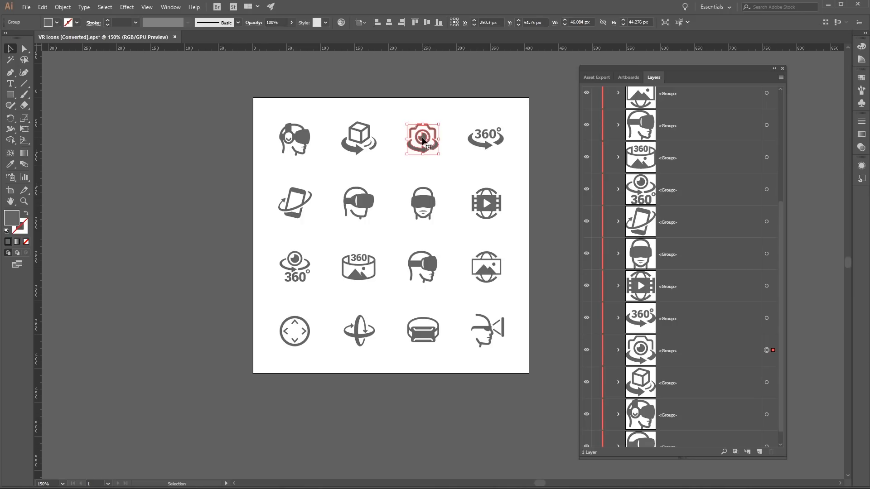
# - Try moving the camera icon up and to the right on the artboard, and undo the move
pyautogui.moveTo(427, 136); pyautogui.dragTo(443, 116)
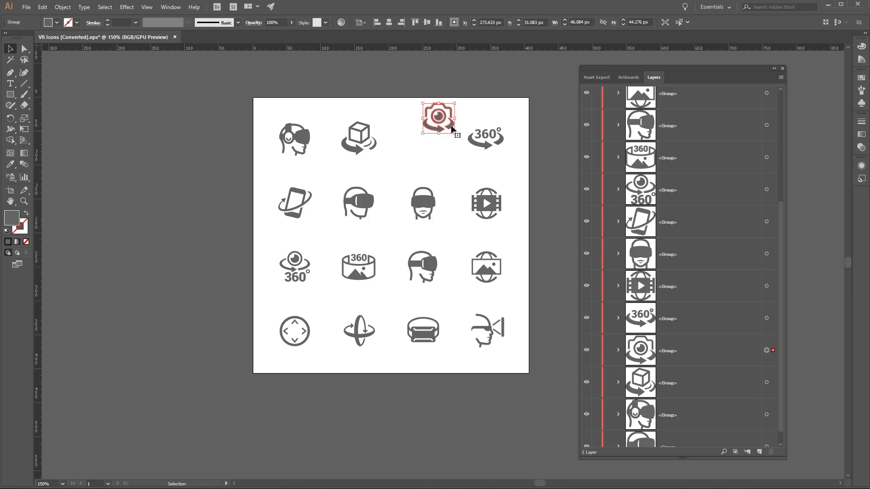
pyautogui.press('a')
pyautogui.hotkey('ctrl', 'z')
pyautogui.press('v')
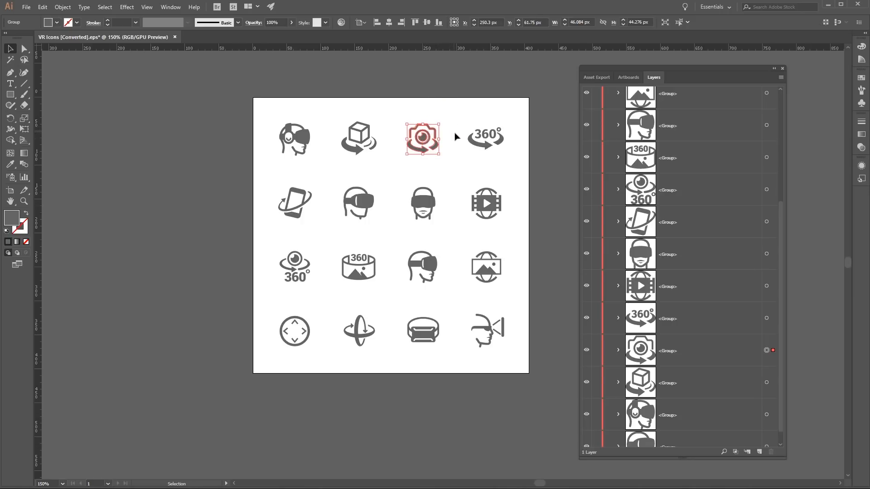
# - Expand the camera icon's group to show its individual paths, and highlight the group in the layer list
pyautogui.click(618, 349)
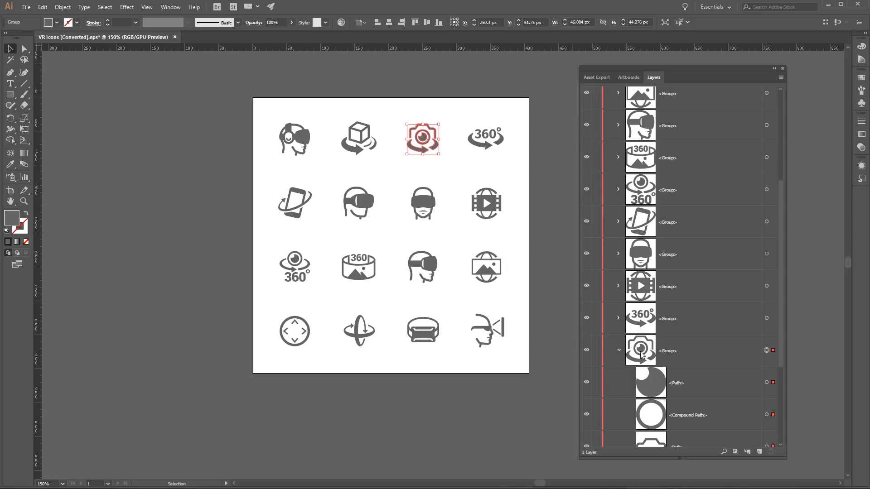
pyautogui.scroll(-4, 655, 349)
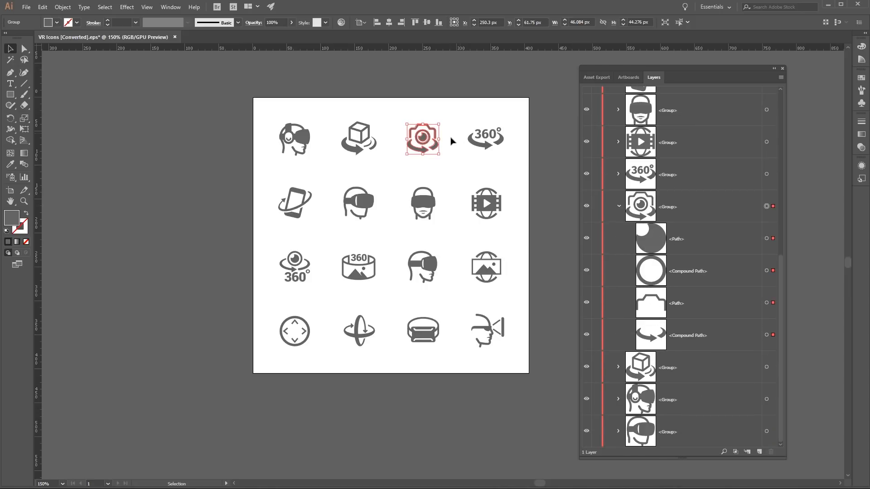
pyautogui.click(714, 214)
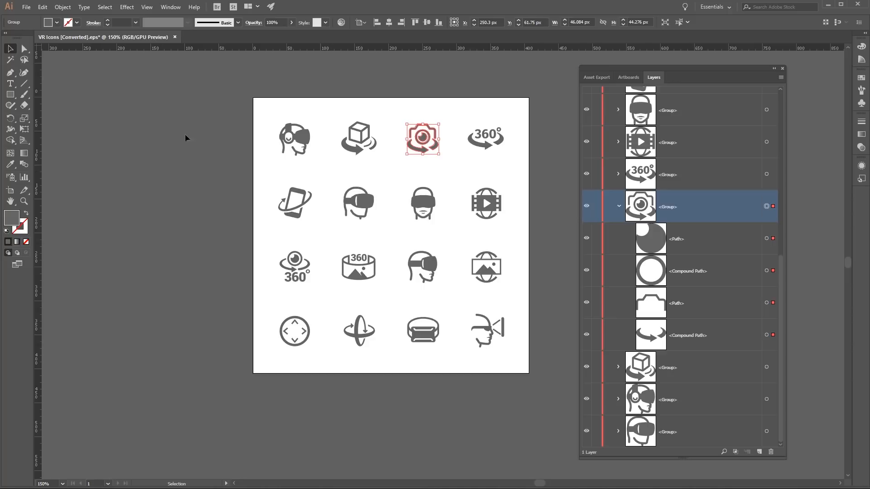
# - Create a new portrait CMYK document measuring 1000 by 1000 points with one artboard
pyautogui.click(26, 8)
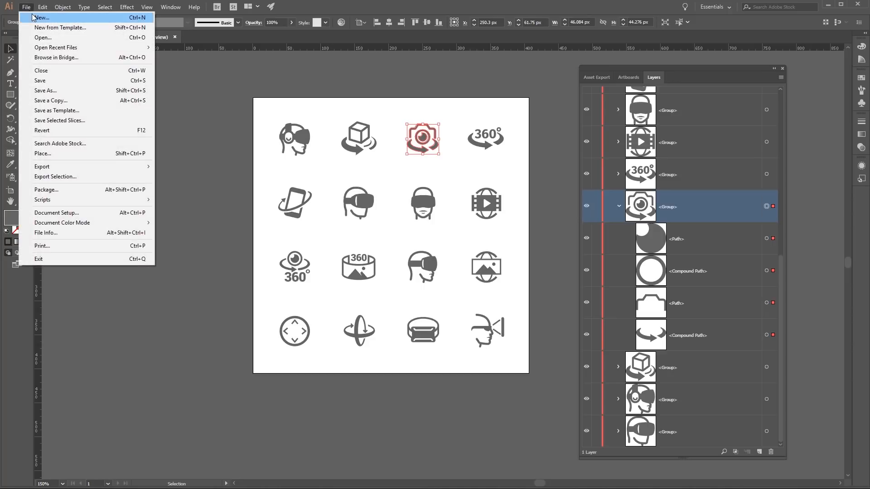
pyautogui.click(35, 16)
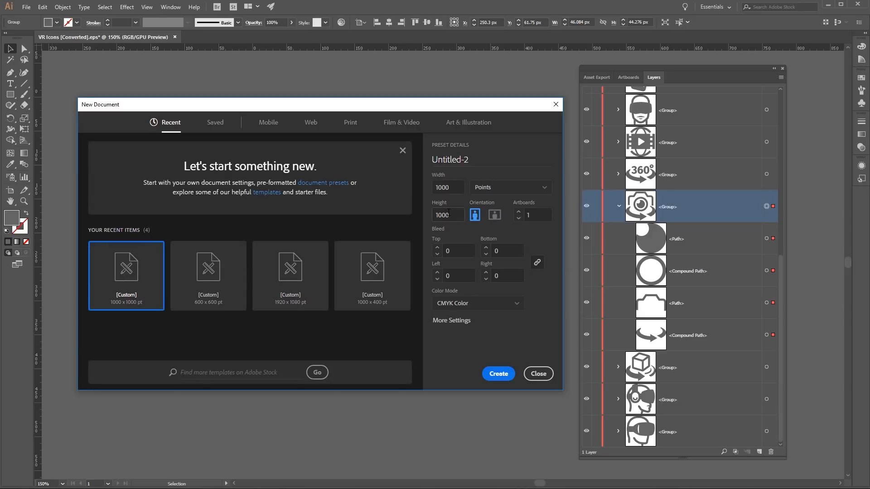
pyautogui.doubleClick(456, 187)
pyautogui.doubleClick(456, 215)
pyautogui.click(498, 374)
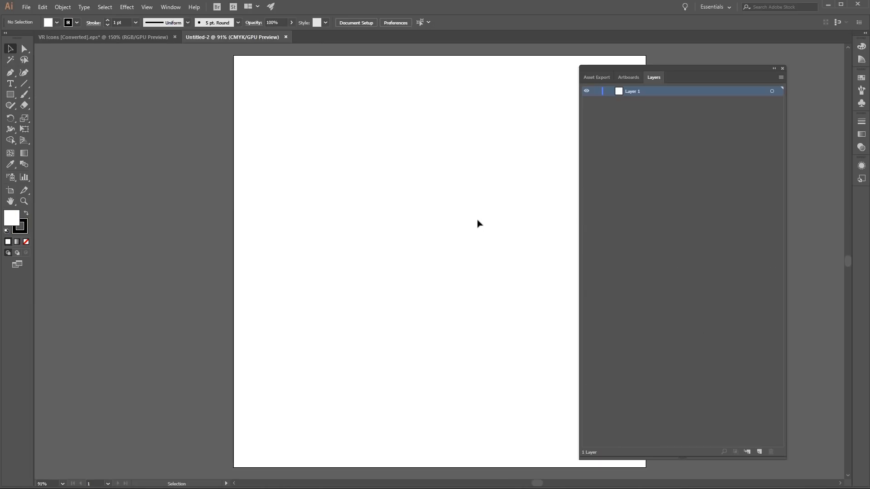
# - Copy the rotating camera icon's group from the VR Icons document and paste it into the new 1000 by 1000 point document
pyautogui.click(61, 37)
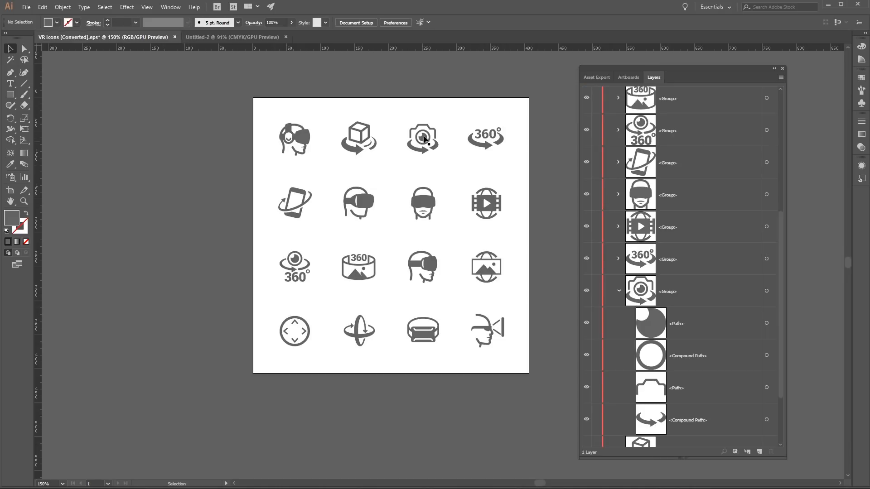
pyautogui.click(767, 291)
pyautogui.click(618, 290)
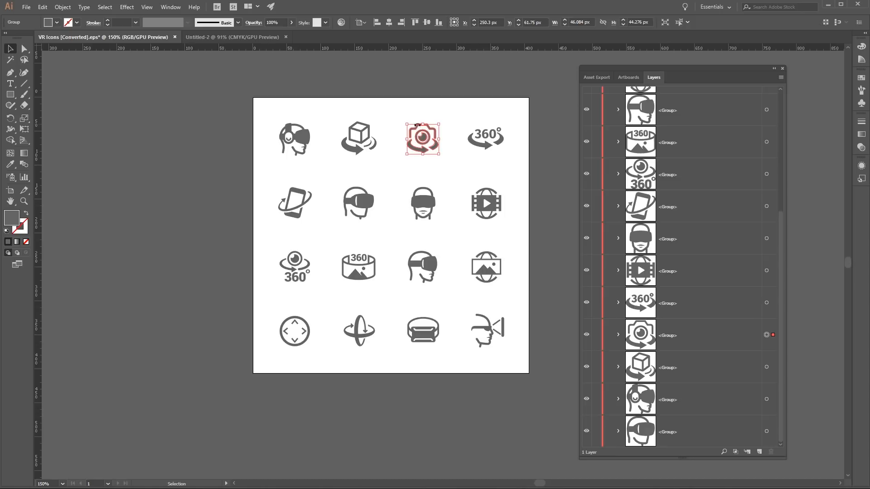
pyautogui.click(43, 6)
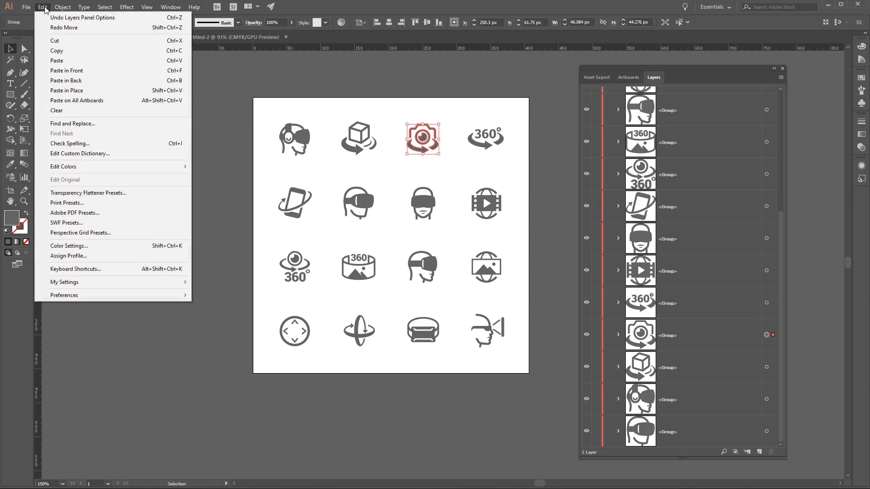
pyautogui.click(54, 51)
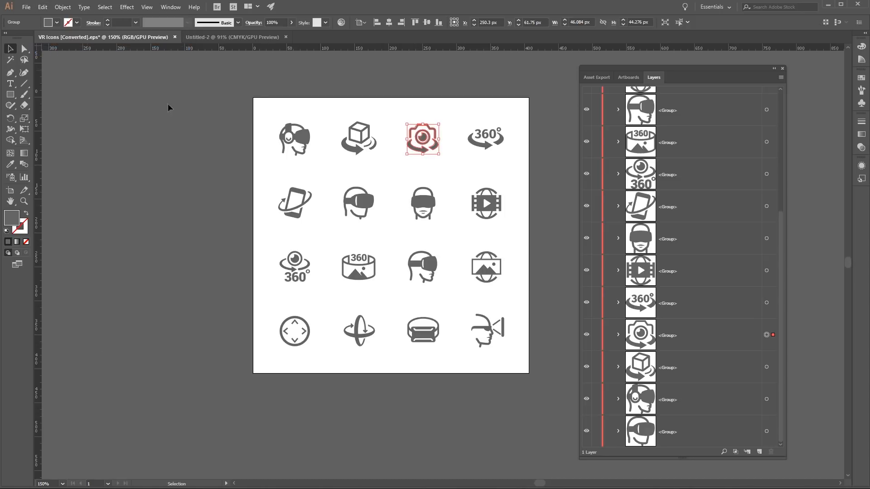
pyautogui.click(226, 36)
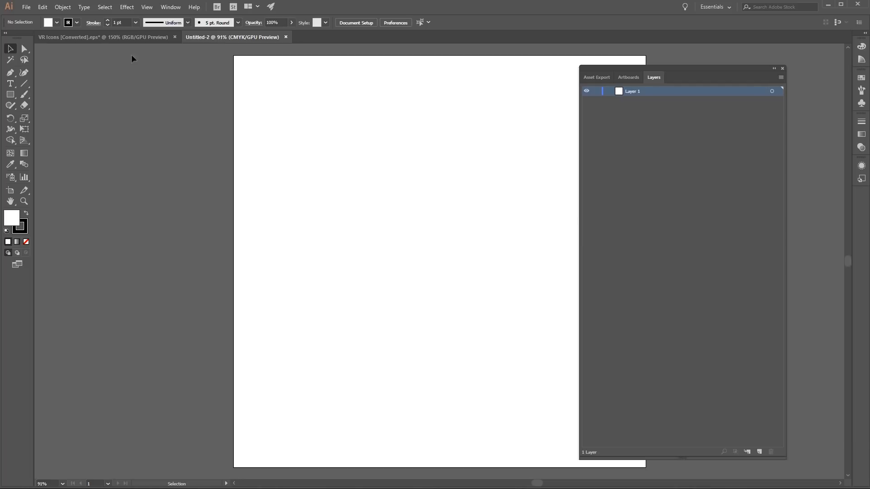
pyautogui.click(43, 7)
pyautogui.click(54, 60)
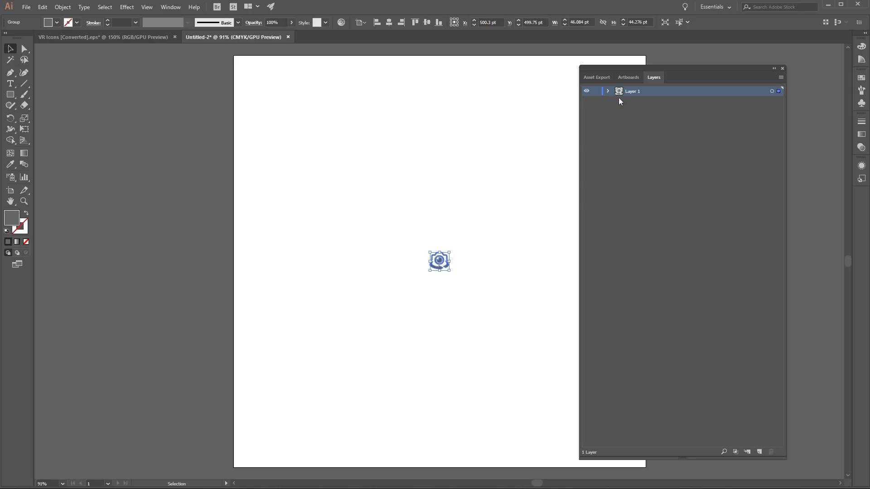
# - Set the layer list's row size to a custom 70 pixels so the thumbnails are larger
pyautogui.click(781, 77)
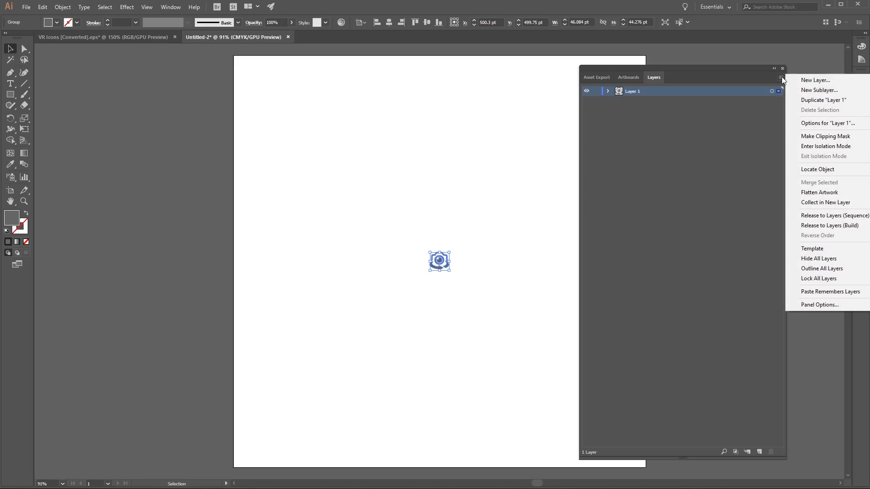
pyautogui.click(809, 305)
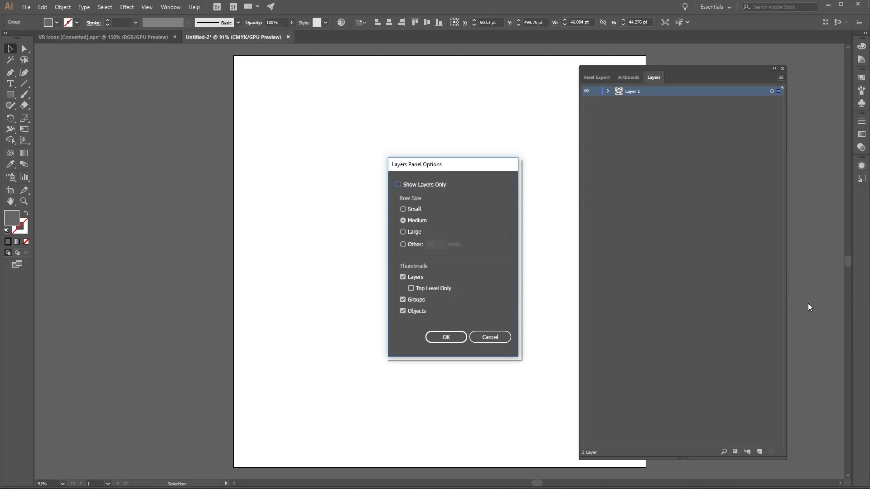
pyautogui.click(406, 245)
pyautogui.write('70')
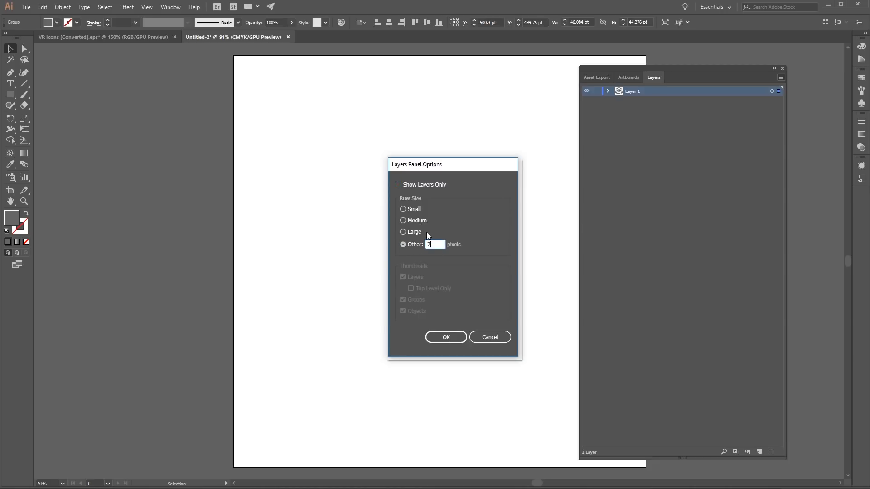
pyautogui.click(454, 335)
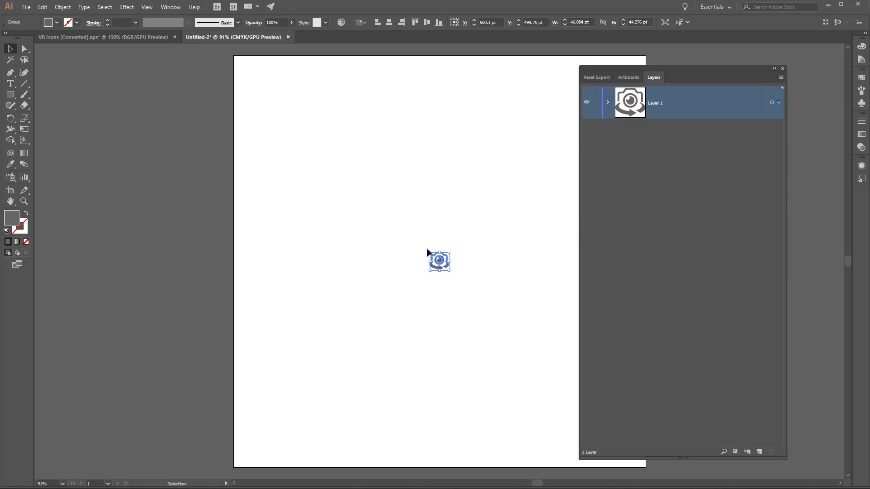
# - Enlarge the pasted camera icon toward the artboard's upper-left corner to about 498 by 478 pt
pyautogui.moveTo(427, 248); pyautogui.dragTo(416, 276)
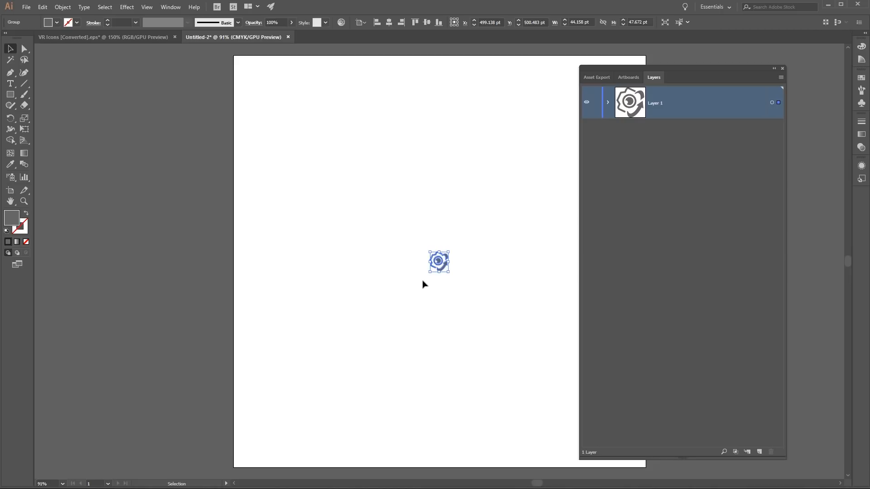
pyautogui.hotkey('ctrl', 'z')
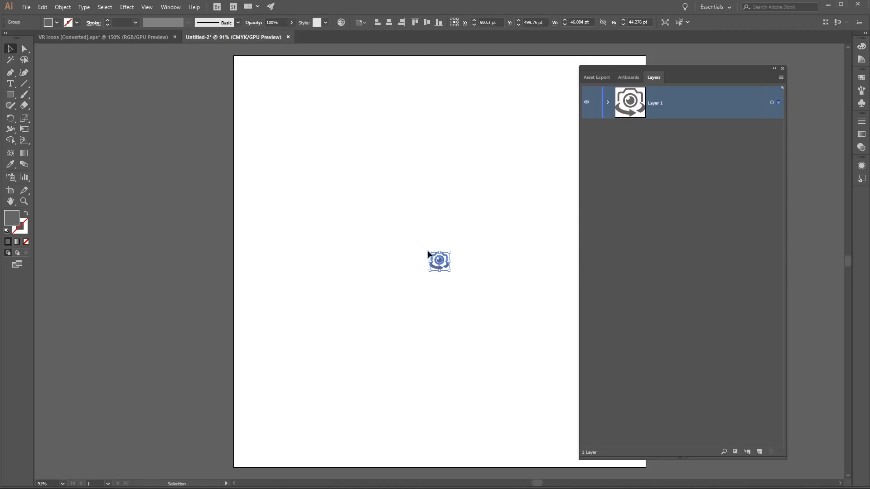
pyautogui.moveTo(428, 251); pyautogui.dragTo(245, 100)
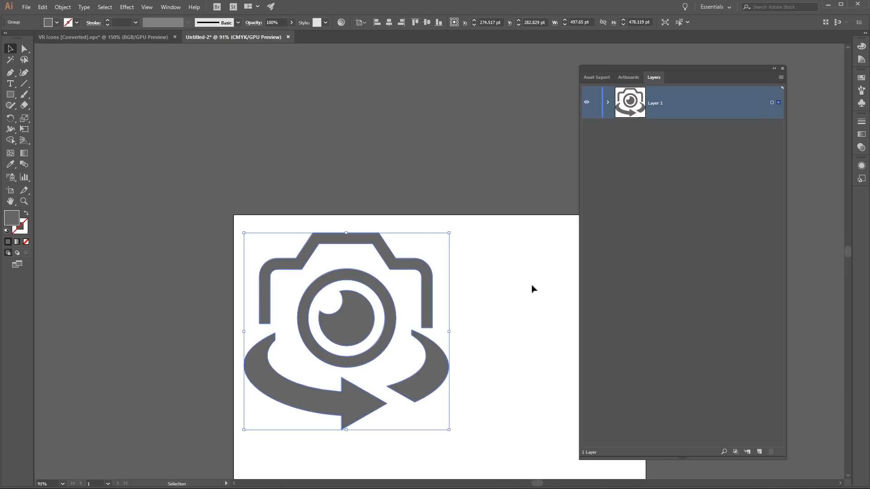
pyautogui.scroll(-6, 528, 291)
pyautogui.scroll(-1, 525, 299)
pyautogui.scroll(1, 525, 291)
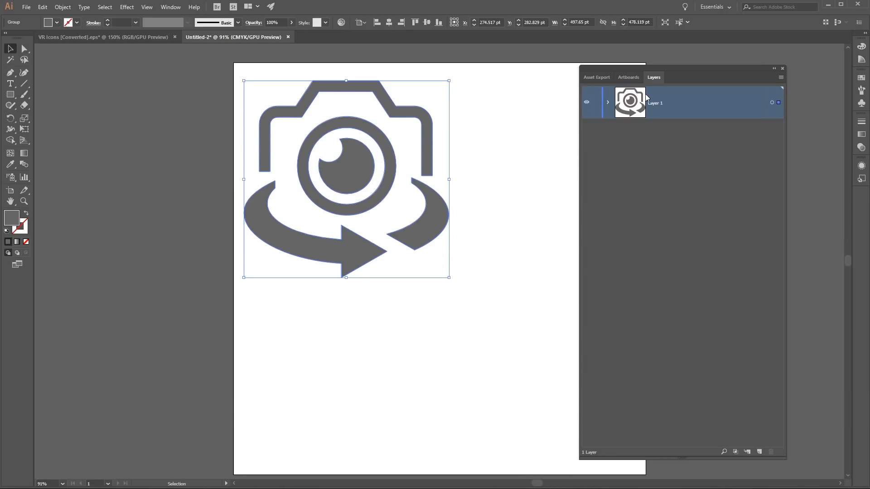
# - Enlarge the camera icon to about 941 by 904 pt and centre it horizontally and vertically on the artboard
pyautogui.moveTo(663, 67); pyautogui.dragTo(734, 69)
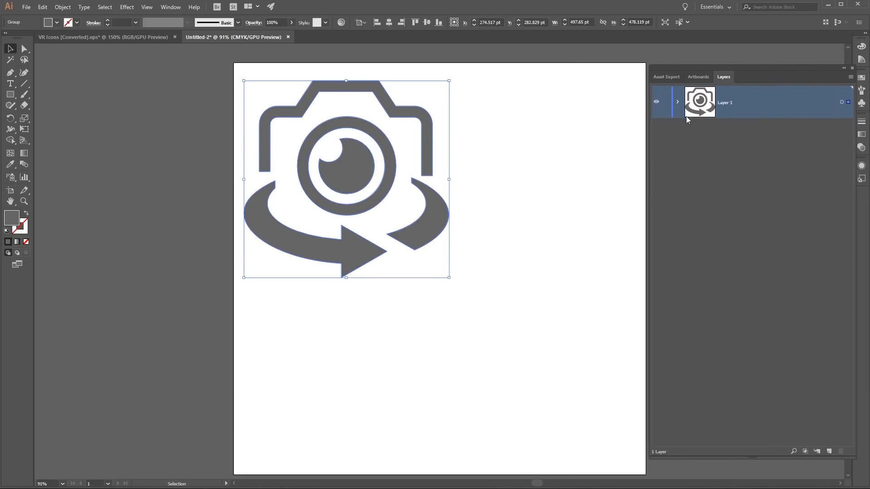
pyautogui.moveTo(449, 277); pyautogui.dragTo(631, 460)
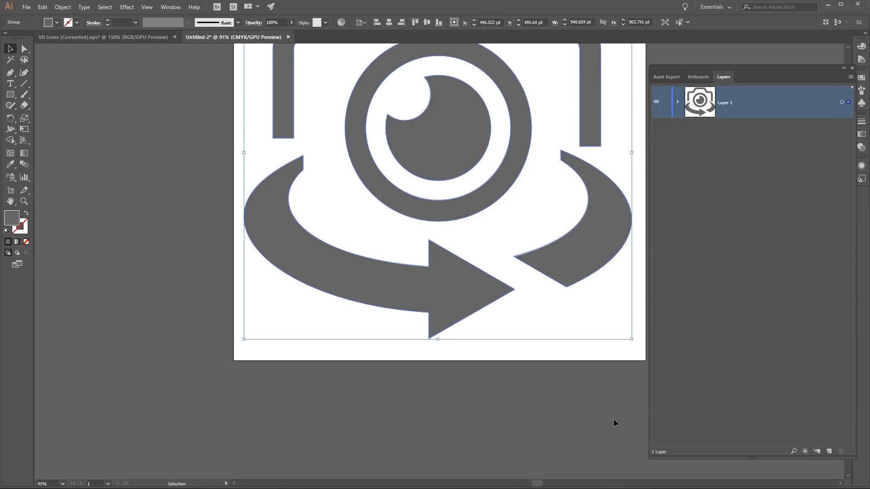
pyautogui.scroll(4, 613, 418)
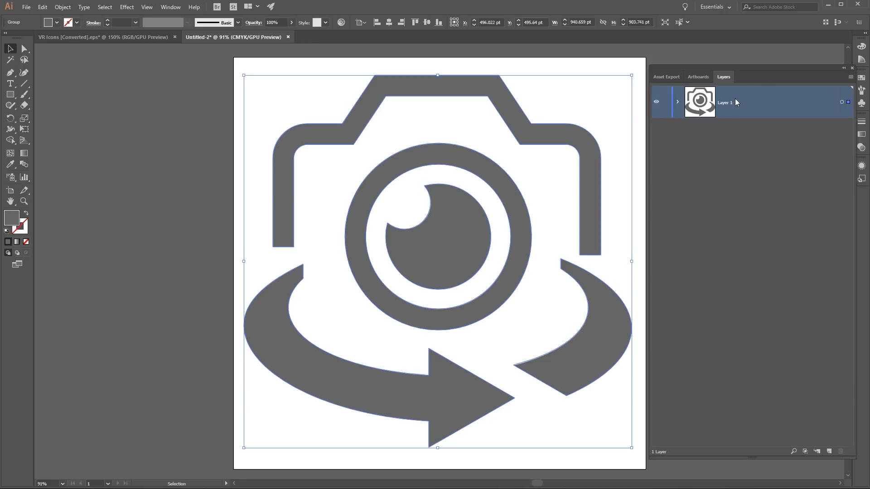
pyautogui.click(389, 22)
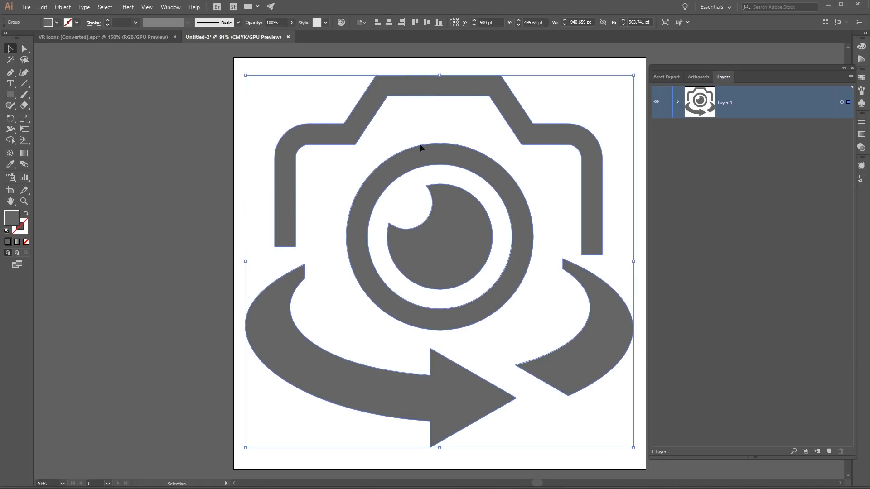
pyautogui.click(426, 22)
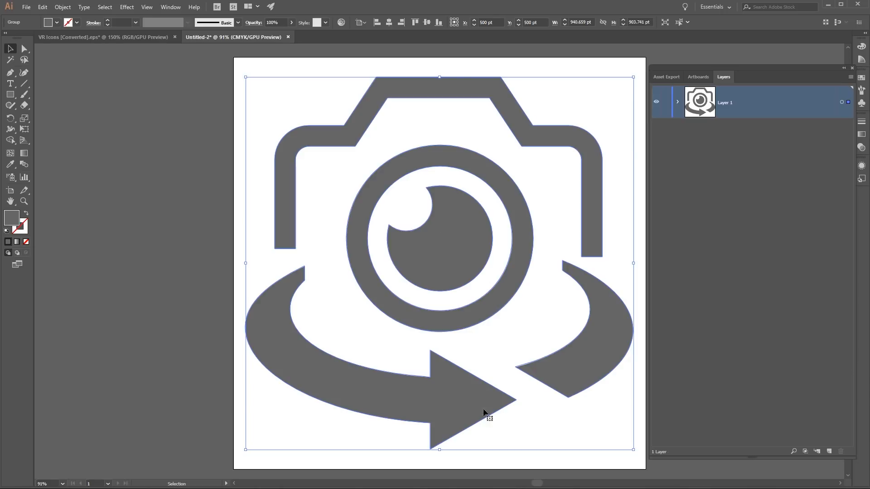
# - Expand Layer 1 and the camera icon's group, and fill the rotating arrow's compound path with bright orange at hue 36°
pyautogui.click(677, 102)
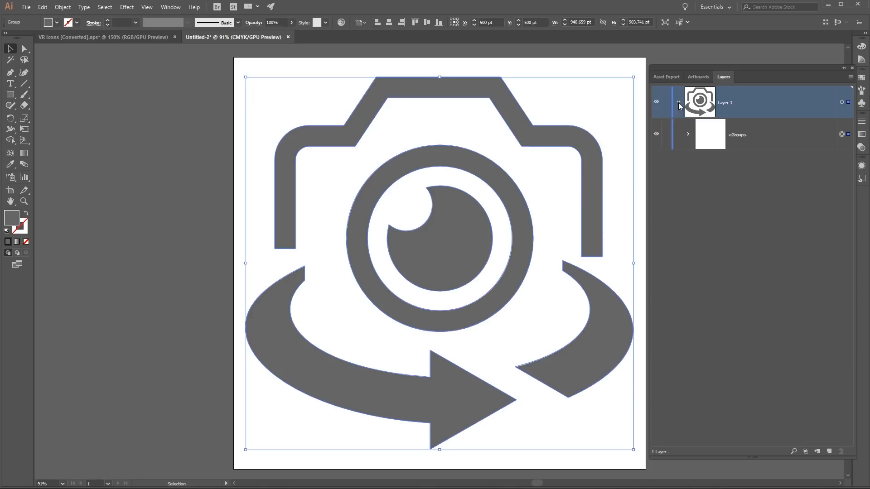
pyautogui.click(687, 135)
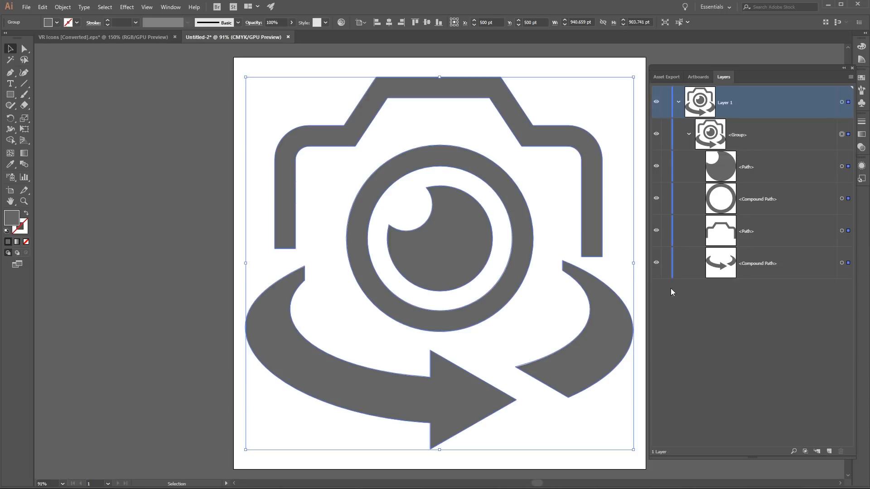
pyautogui.click(720, 267)
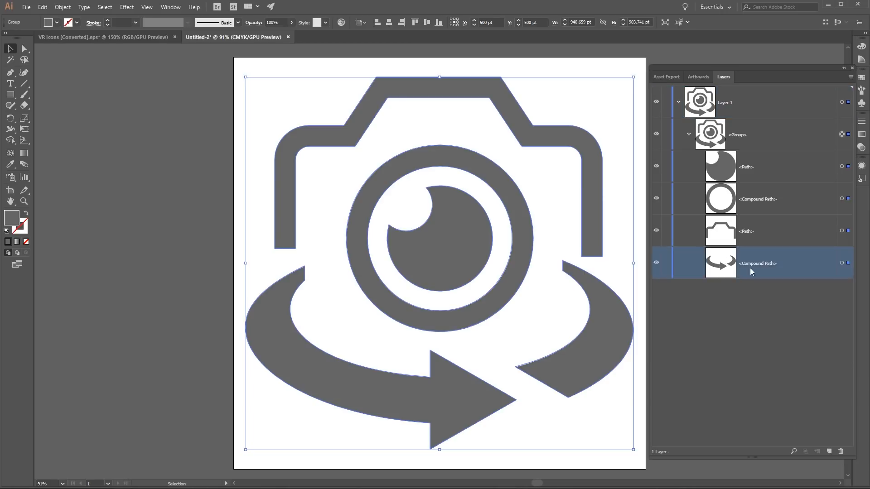
pyautogui.click(842, 264)
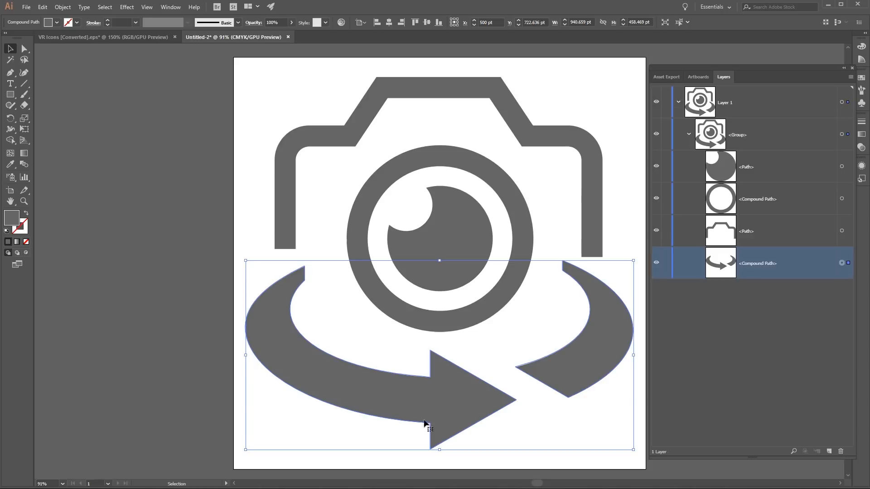
pyautogui.doubleClick(10, 217)
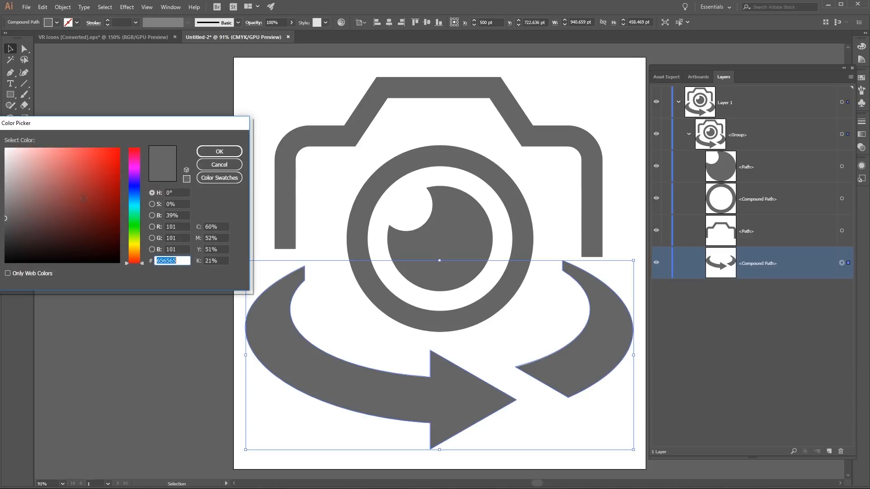
pyautogui.moveTo(103, 122); pyautogui.dragTo(198, 136)
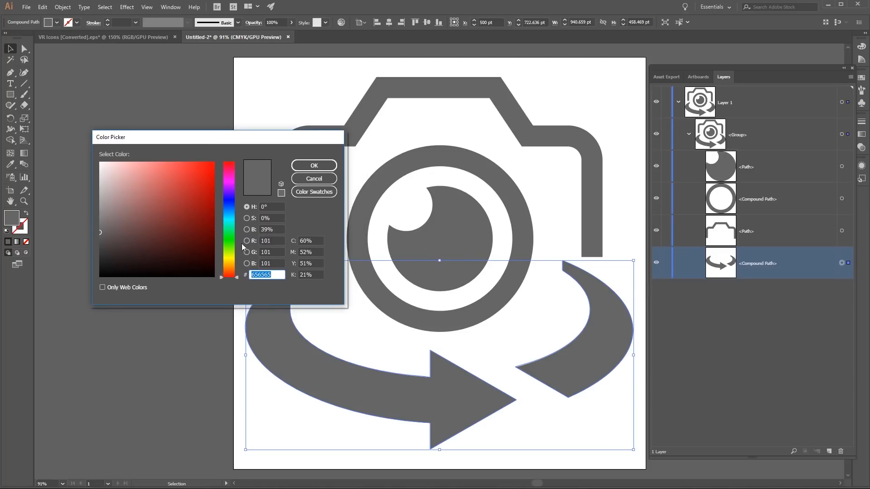
pyautogui.moveTo(230, 248); pyautogui.dragTo(227, 268)
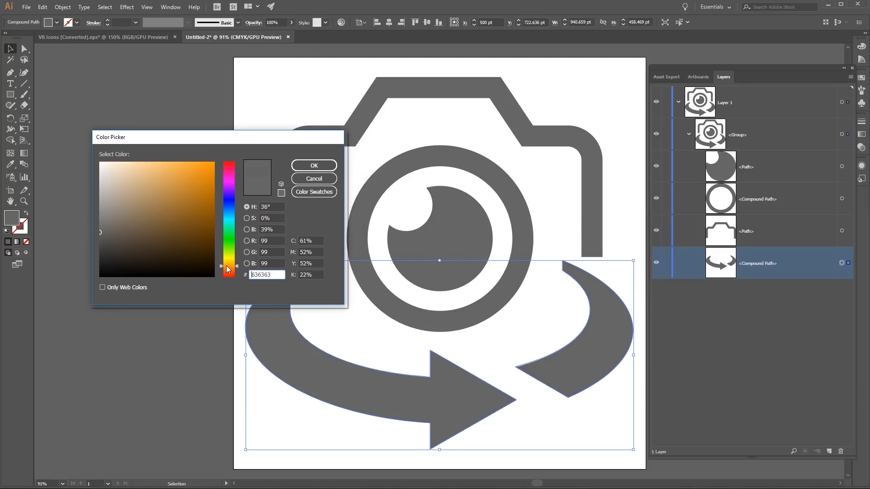
pyautogui.moveTo(193, 179); pyautogui.dragTo(208, 162)
pyautogui.click(325, 166)
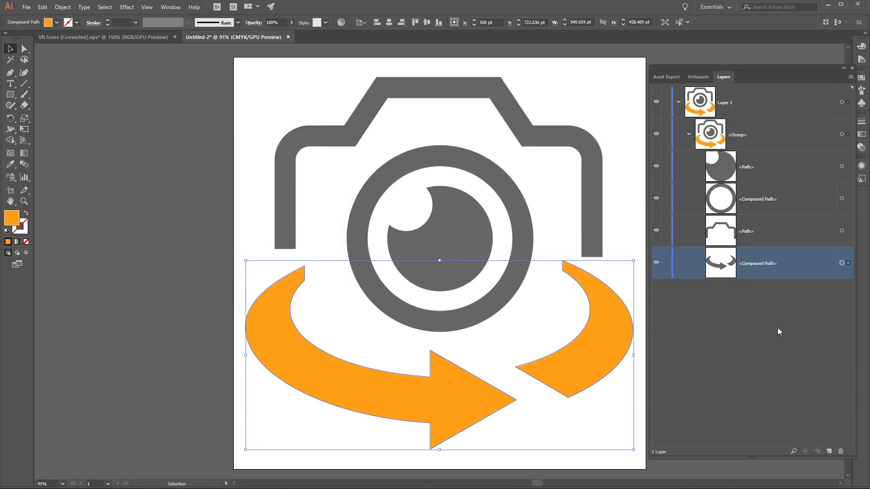
pyautogui.click(777, 327)
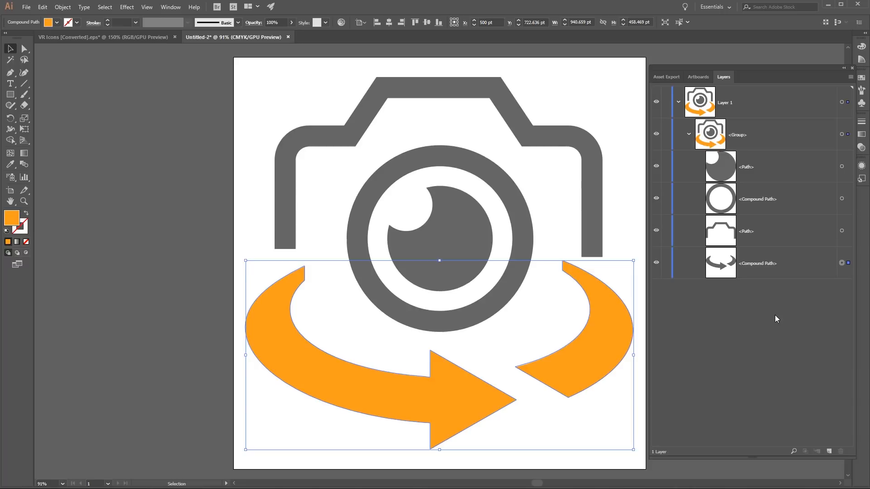
# - Fill the path of the camera's inner lens circle with light blue
pyautogui.click(841, 166)
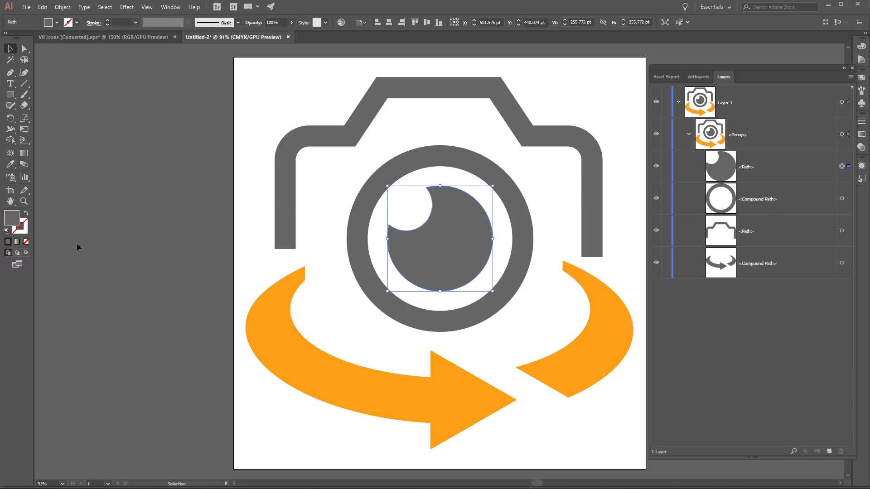
pyautogui.doubleClick(11, 219)
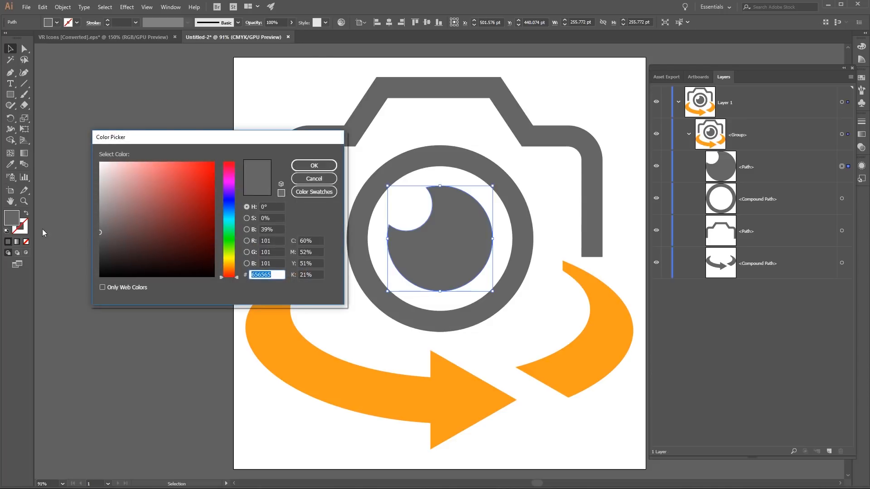
pyautogui.click(229, 219)
pyautogui.moveTo(187, 205); pyautogui.dragTo(206, 153)
pyautogui.click(311, 166)
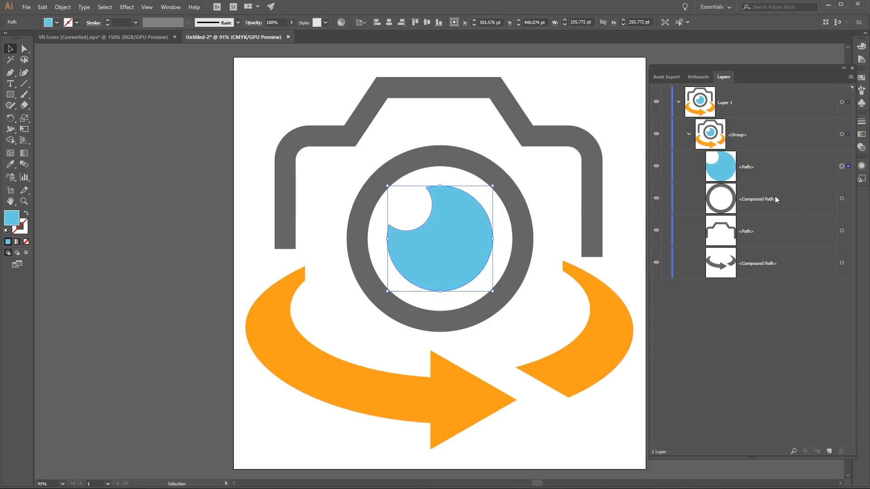
# - Highlight the lens ring, camera body and inner lens paths one after another in the layer list
pyautogui.click(759, 201)
pyautogui.click(755, 234)
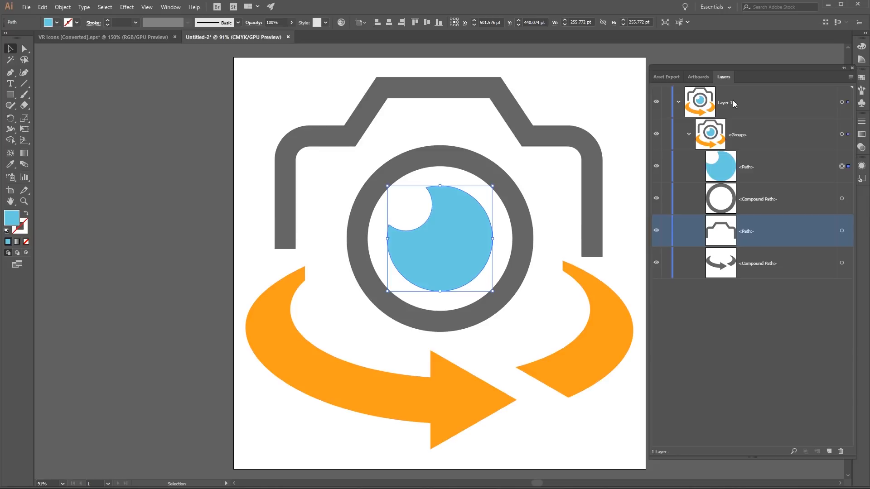
pyautogui.click(710, 169)
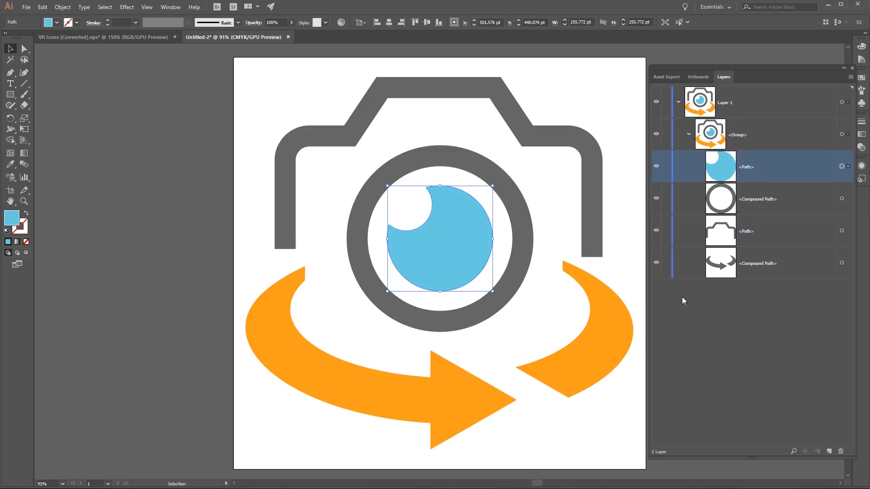
# - Deselect the artwork and save the document as the Adobe Illustrator file "Camera Icon Pr" with the Illustrator CC version options
pyautogui.click(191, 189)
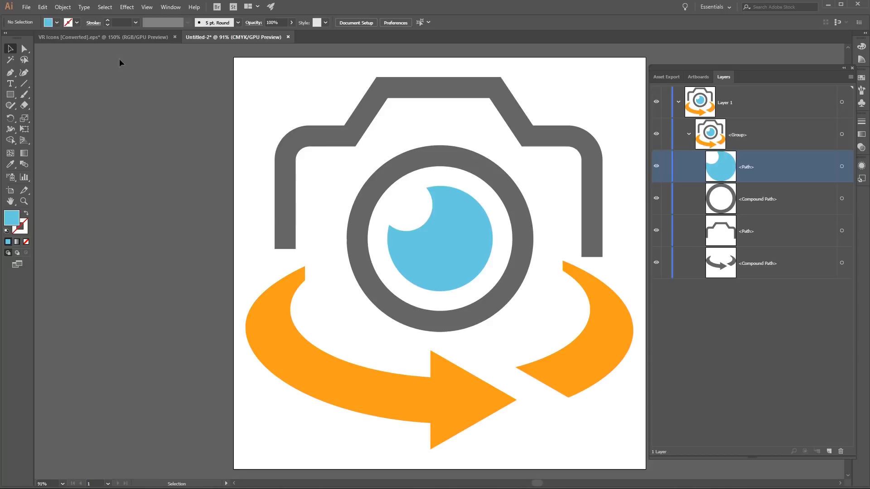
pyautogui.click(26, 6)
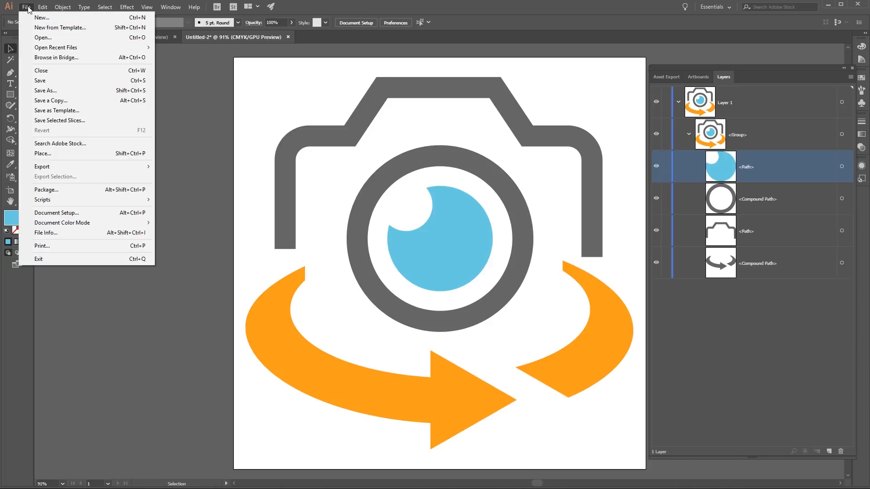
pyautogui.click(45, 90)
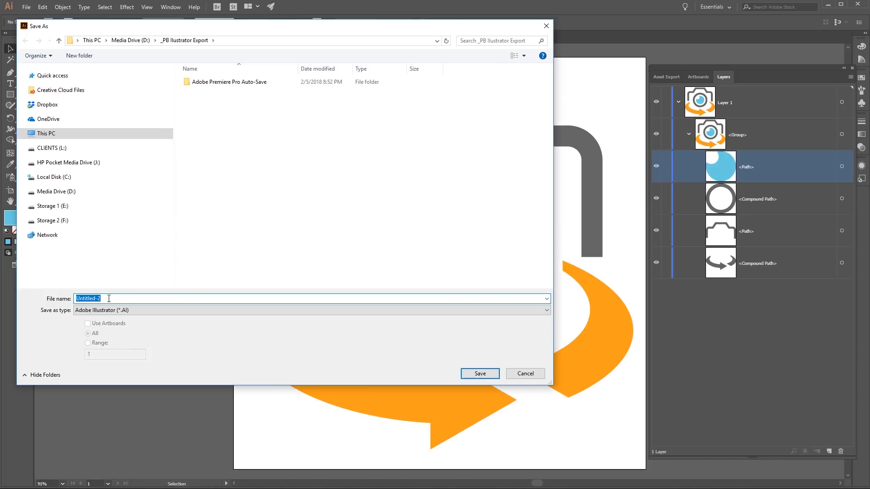
pyautogui.write('Camera Icon Pr')
pyautogui.click(481, 374)
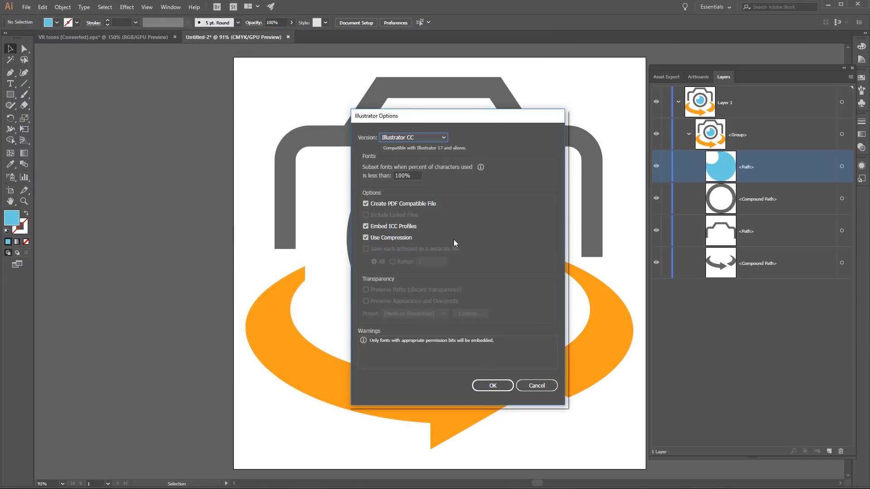
pyautogui.click(497, 387)
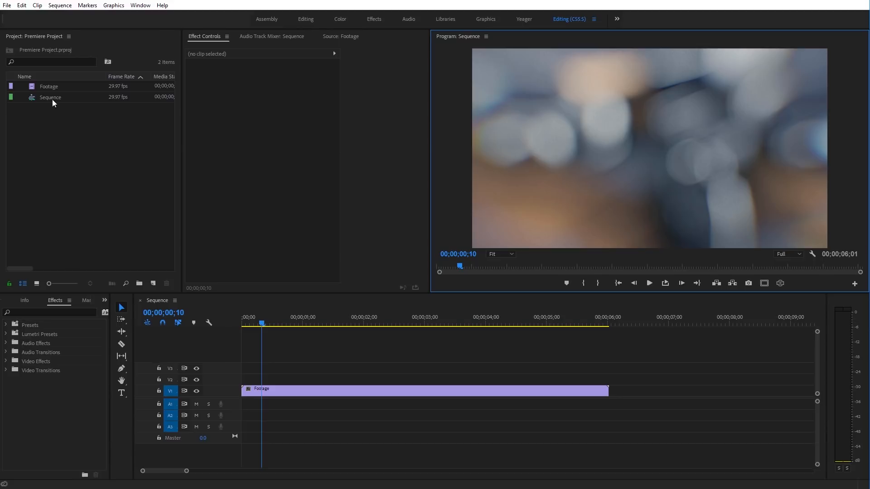
# - Switch to Premiere Pro, import the Camera Icon Pr file and place it on track V2 above the footage at the sequence start
pyautogui.doubleClick(79, 146)
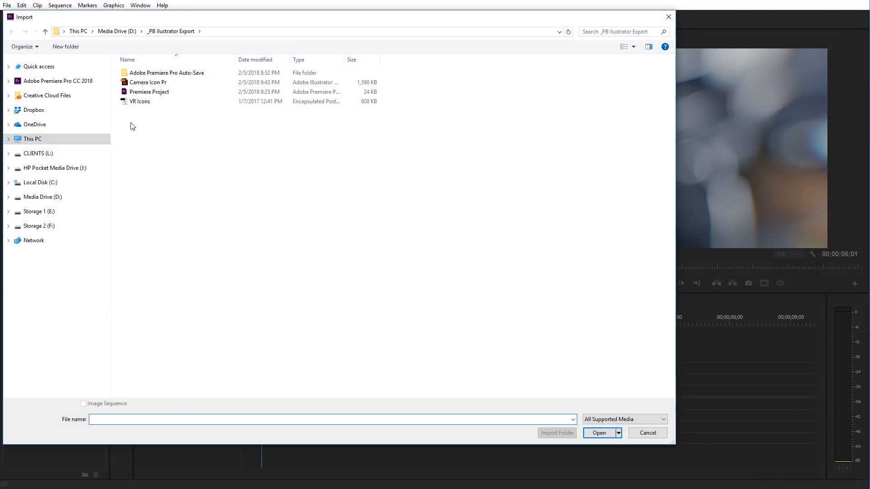
pyautogui.click(140, 85)
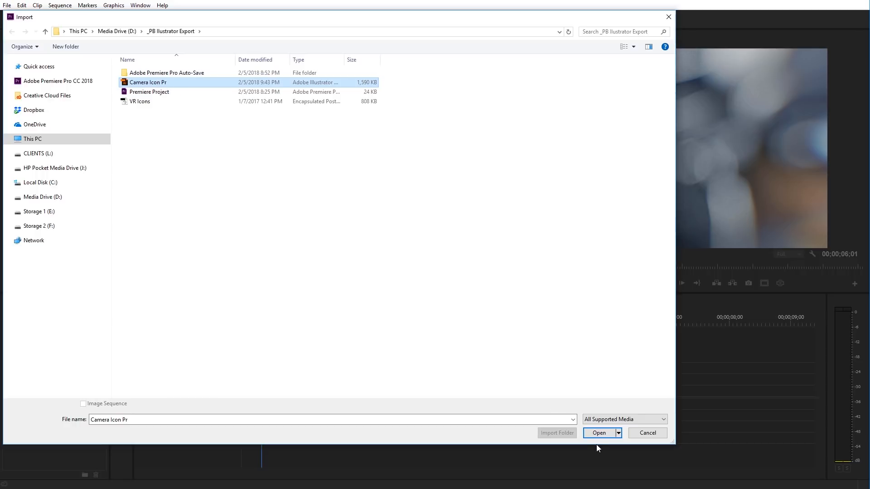
pyautogui.click(598, 433)
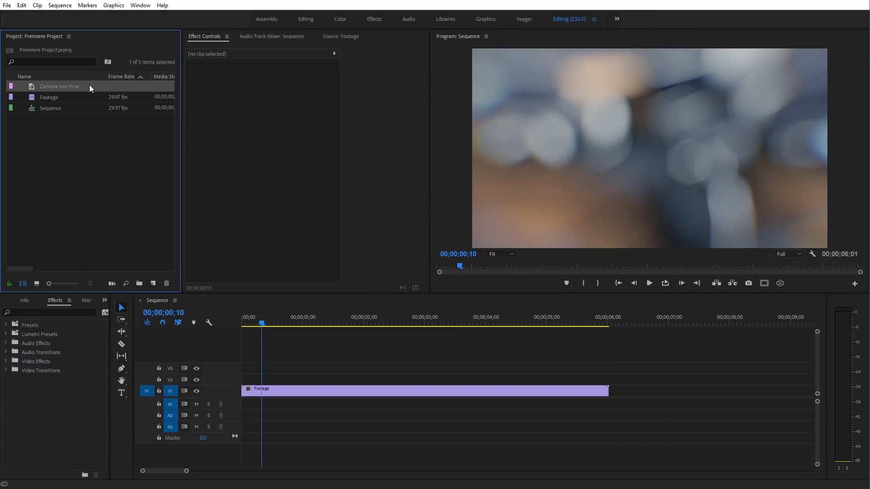
pyautogui.moveTo(96, 90); pyautogui.dragTo(247, 384)
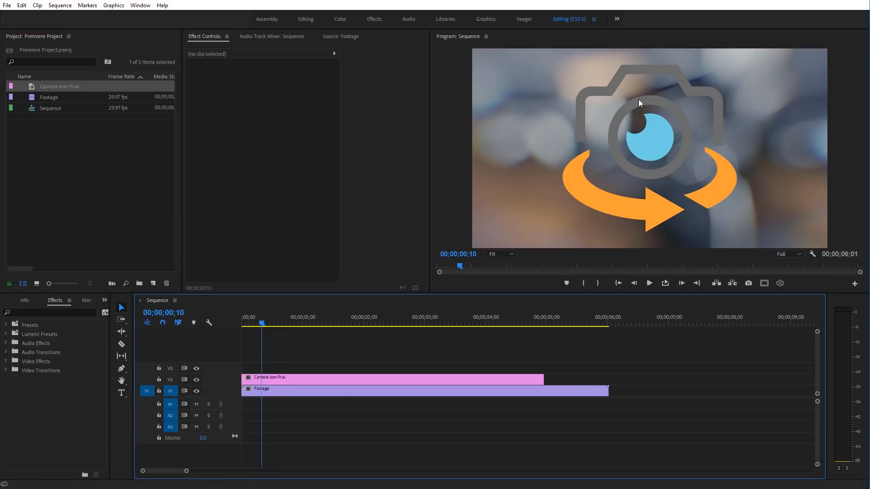
# - Set the camera icon clip's horizontal position to 999 and scale to 75, and view the program monitor at 100%
pyautogui.click(344, 379)
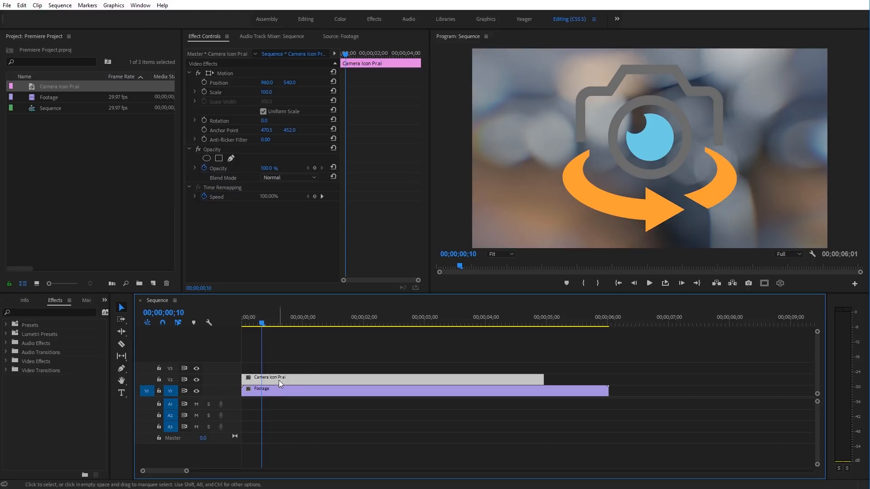
pyautogui.moveTo(274, 96); pyautogui.dragTo(288, 84)
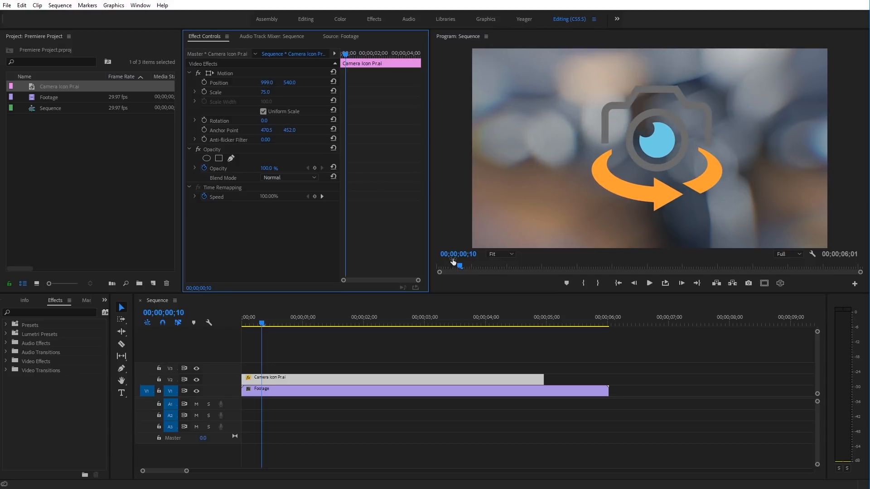
pyautogui.click(510, 254)
pyautogui.click(508, 317)
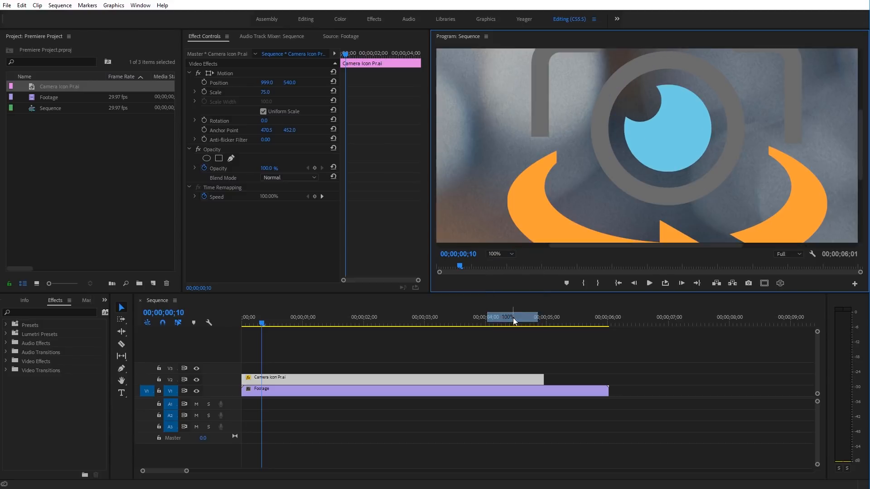
# - Enlarge the camera icon clip's scale to 221 and well beyond to test its edge quality, and reduce it again
pyautogui.moveTo(264, 95); pyautogui.dragTo(552, 191)
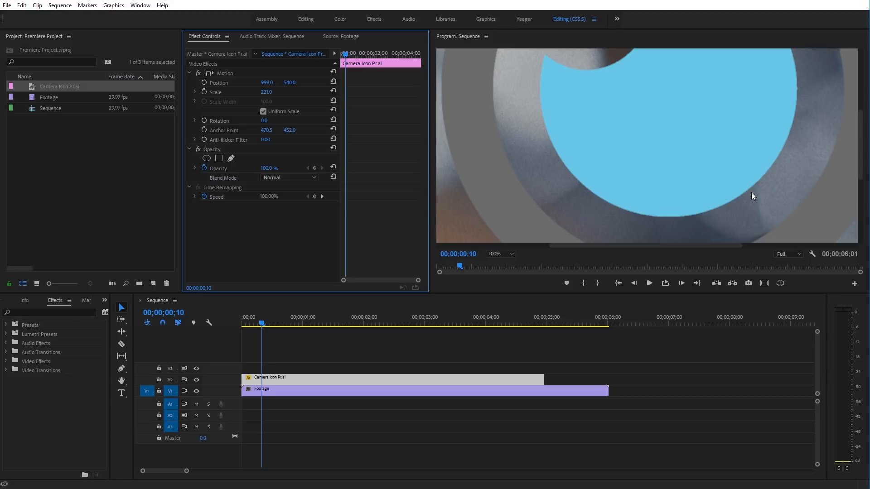
pyautogui.moveTo(267, 91); pyautogui.dragTo(407, 171)
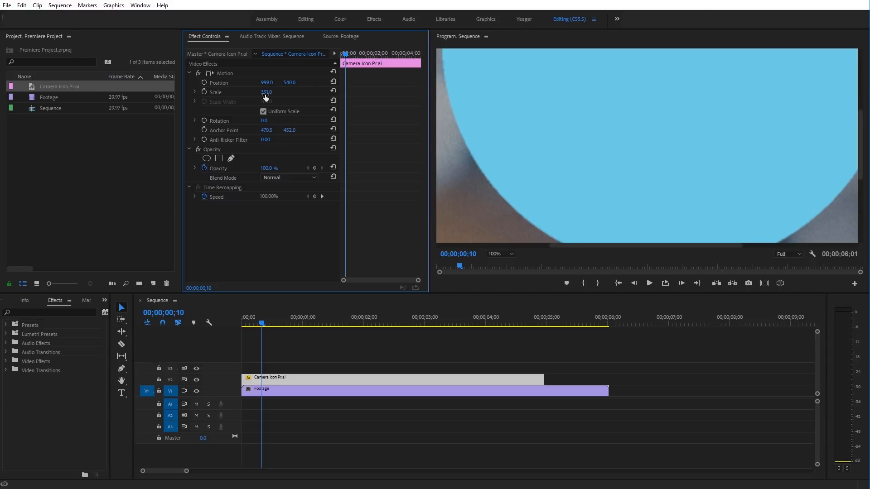
pyautogui.moveTo(265, 97); pyautogui.dragTo(143, 97)
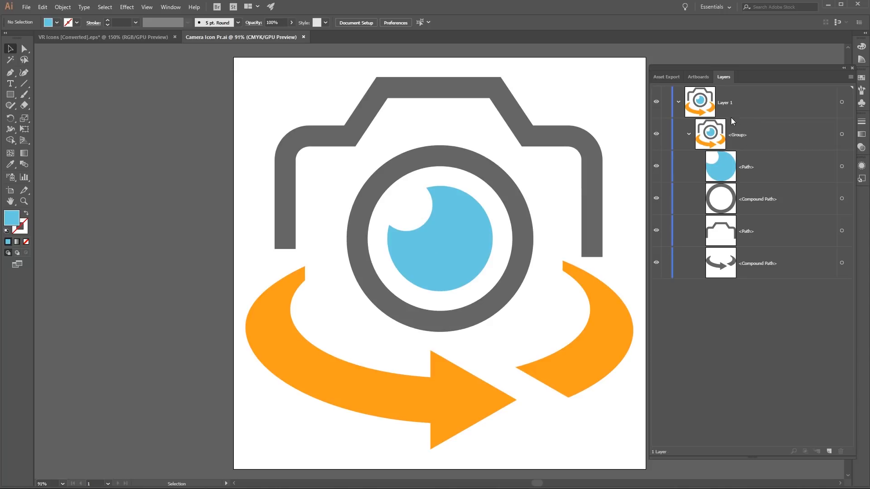
# - Back in Illustrator, add a layer above Layer 1, move the orange arrow's compound path into it, and check it by toggling the layer's visibility
pyautogui.click(677, 103)
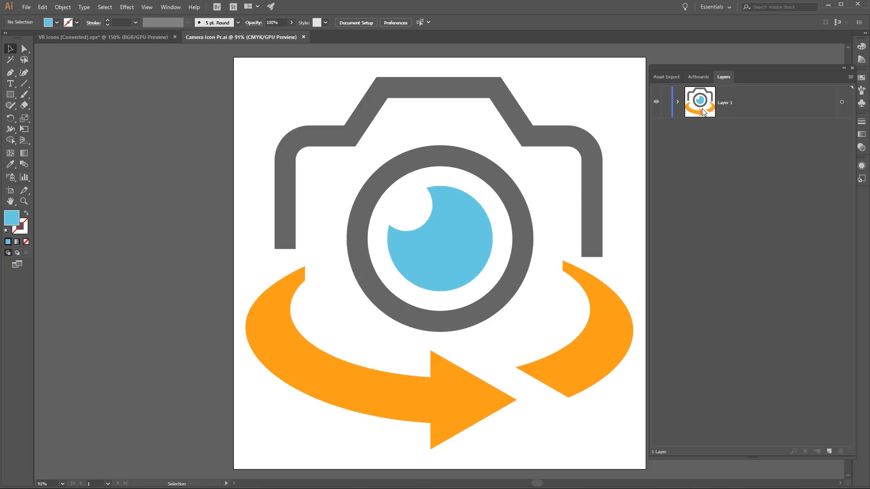
pyautogui.click(828, 450)
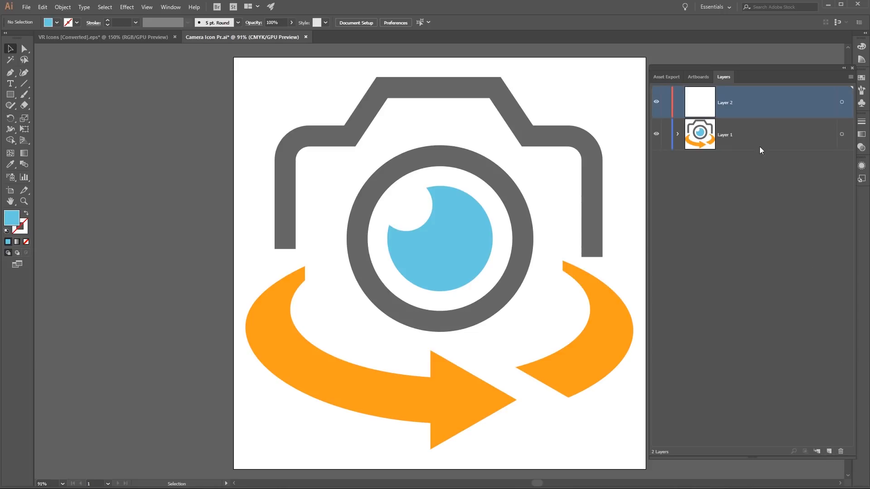
pyautogui.click(677, 134)
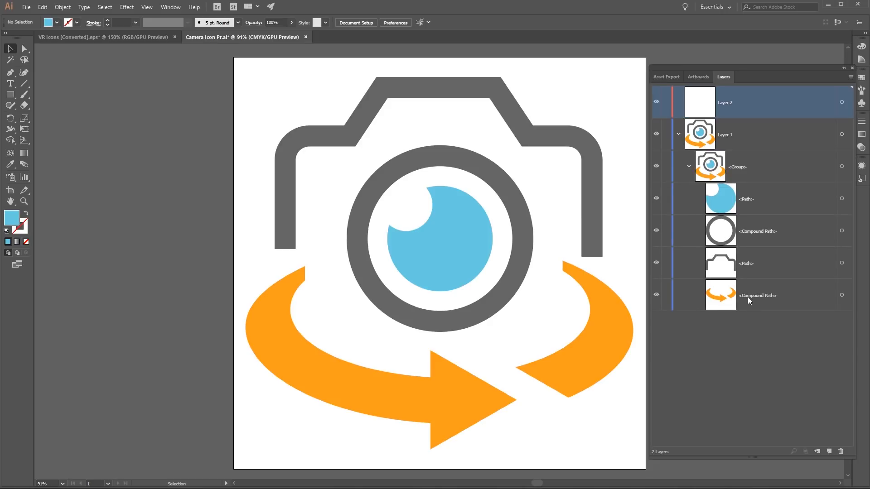
pyautogui.click(841, 296)
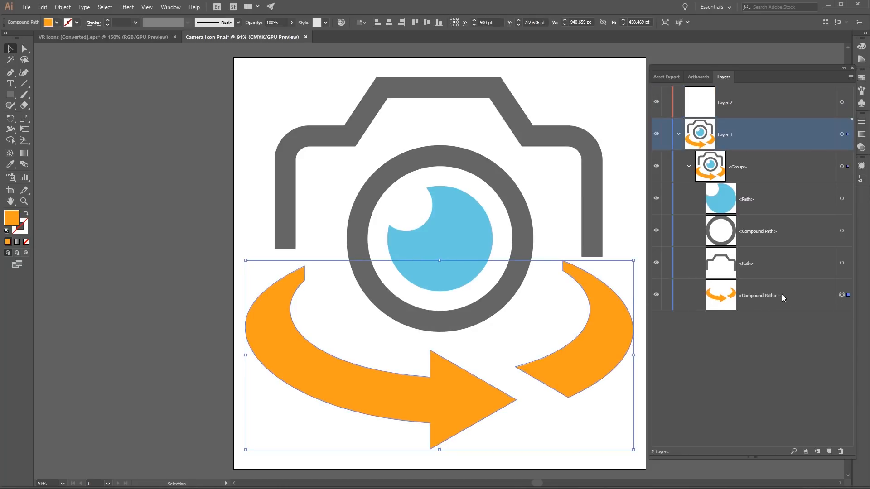
pyautogui.moveTo(782, 295); pyautogui.dragTo(733, 104)
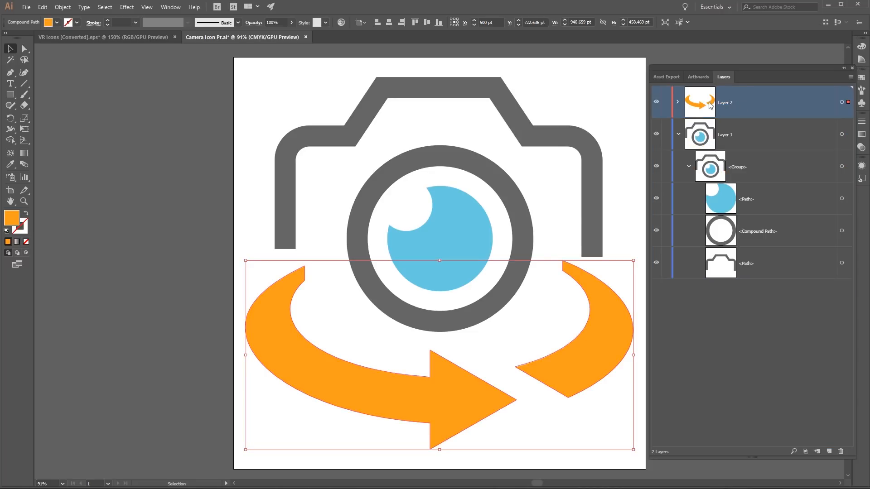
pyautogui.click(656, 102)
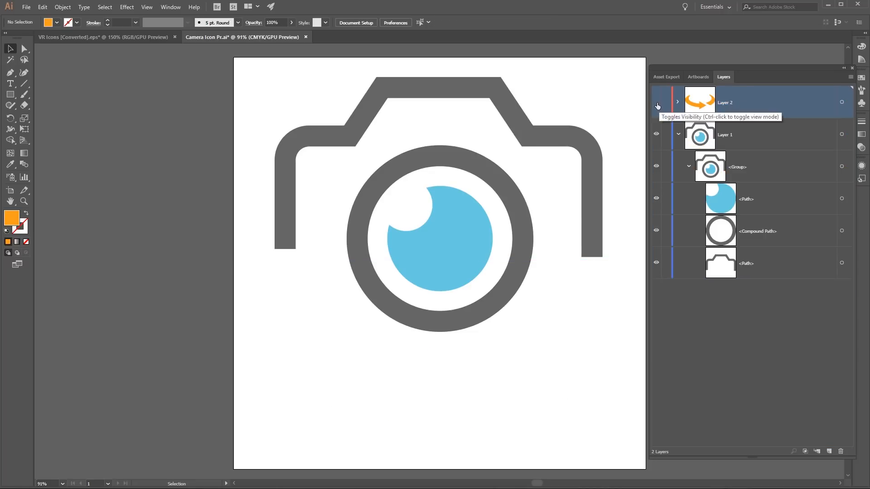
pyautogui.click(656, 102)
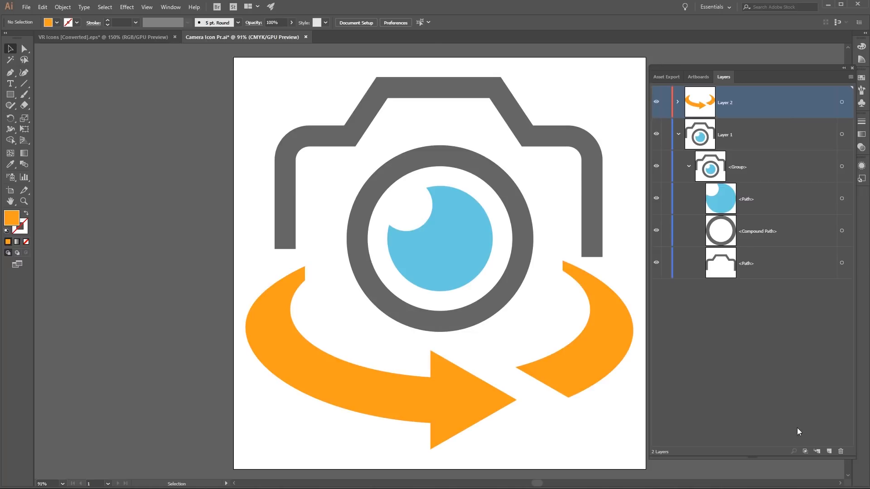
# - Add another layer on top, move the blue inner lens and grey lens ring paths into it, and check it by toggling its visibility
pyautogui.click(828, 451)
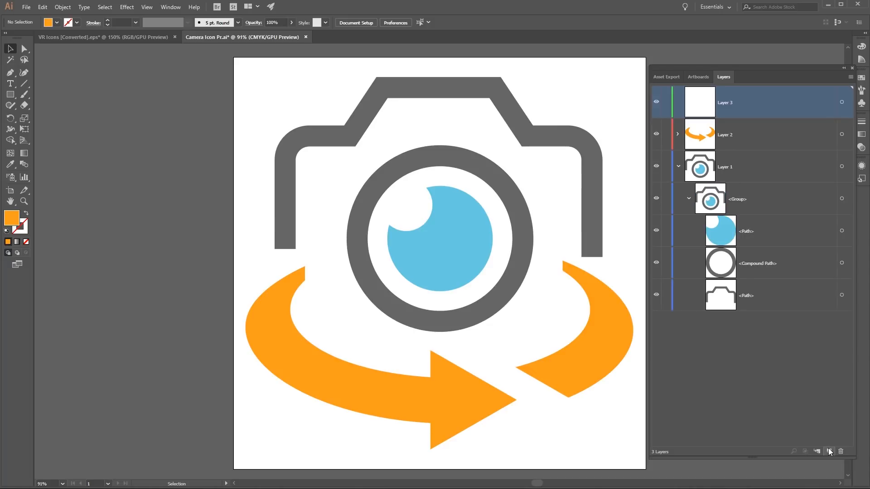
pyautogui.click(752, 232)
pyautogui.click(841, 231)
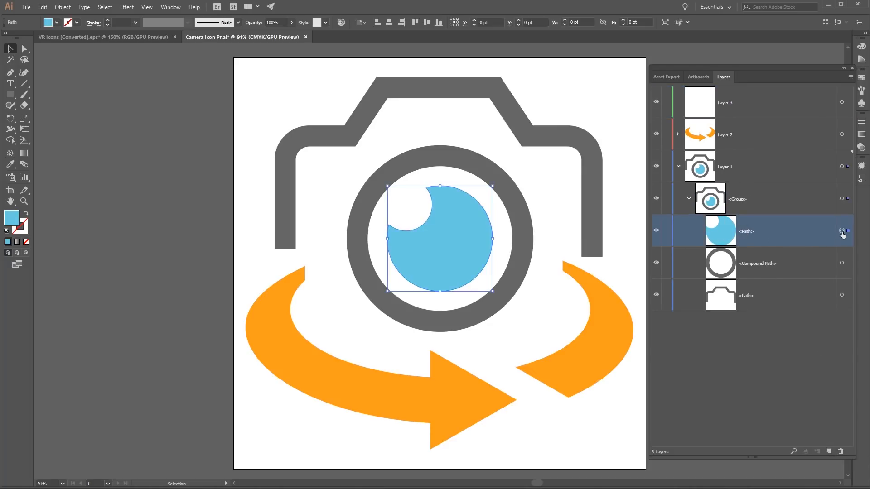
pyautogui.moveTo(773, 227); pyautogui.dragTo(737, 103)
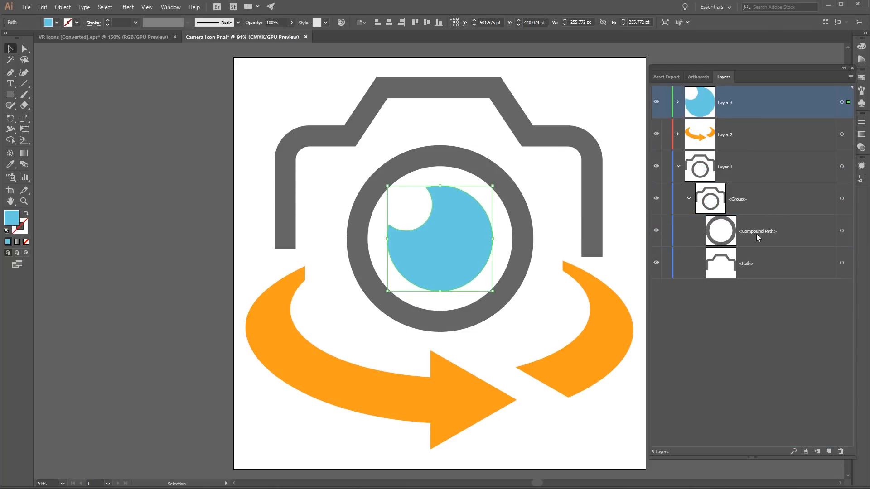
pyautogui.click(841, 231)
pyautogui.moveTo(804, 243); pyautogui.dragTo(743, 104)
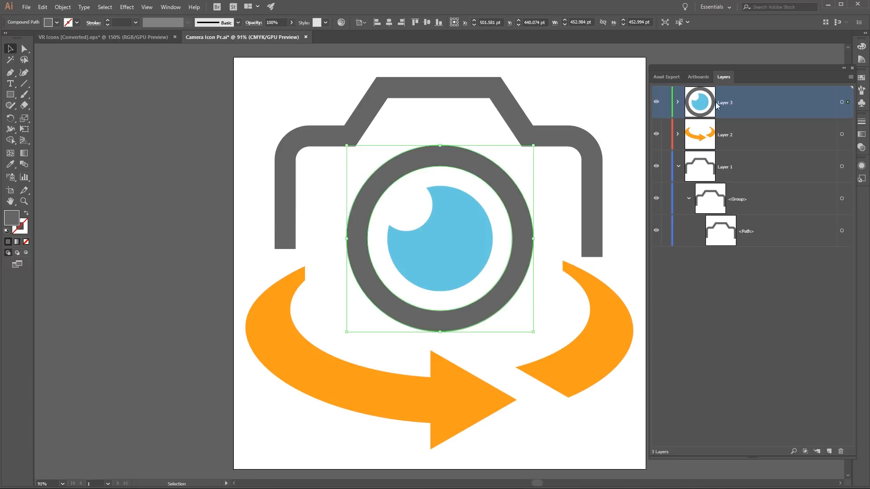
pyautogui.click(656, 103)
pyautogui.click(656, 103)
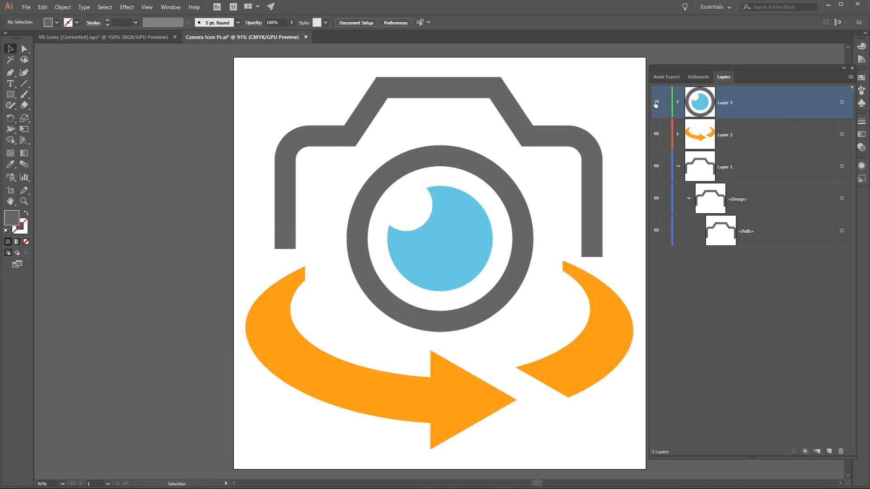
# - Collapse Layer 1 and rename the camera body's layer Camera, the arrow's layer Arrow and the lens layer Lens
pyautogui.click(678, 166)
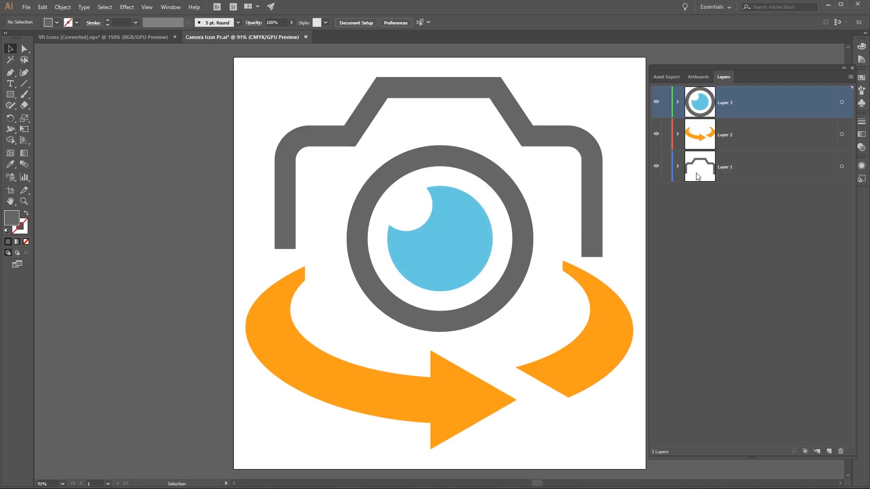
pyautogui.doubleClick(723, 168)
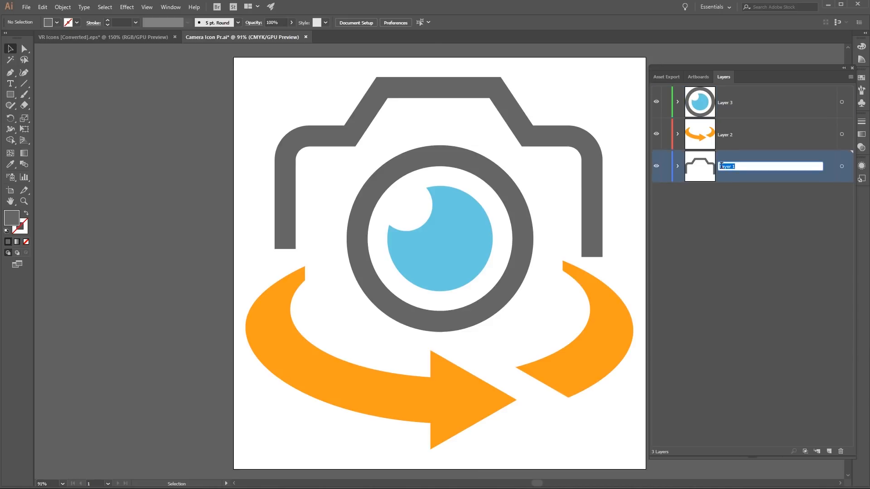
pyautogui.write('Camera')
pyautogui.click(724, 192)
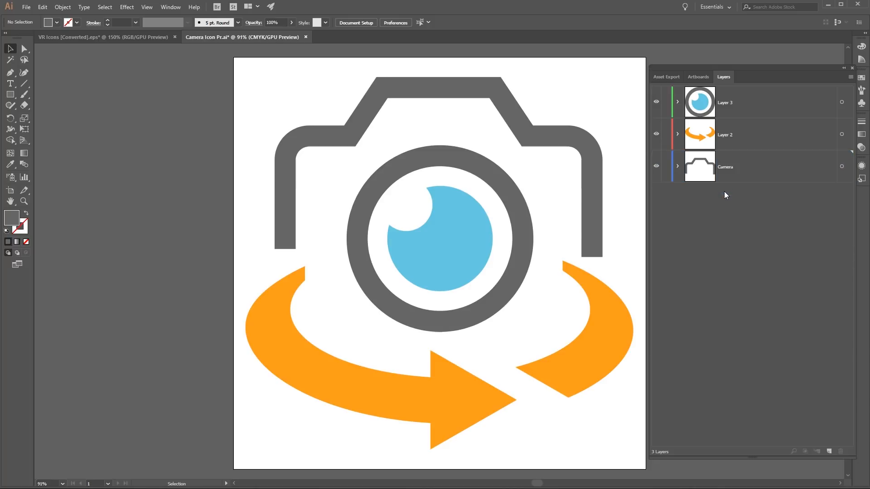
pyautogui.doubleClick(723, 135)
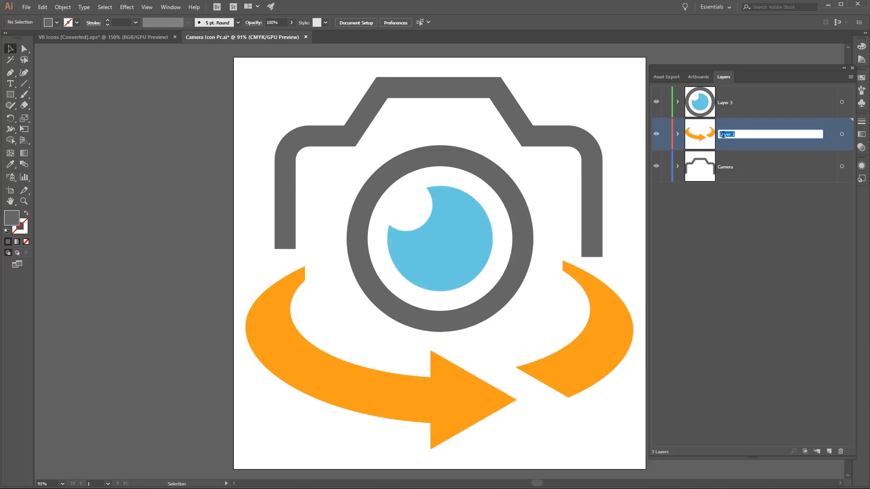
pyautogui.write('Arrow')
pyautogui.click(719, 188)
pyautogui.doubleClick(724, 102)
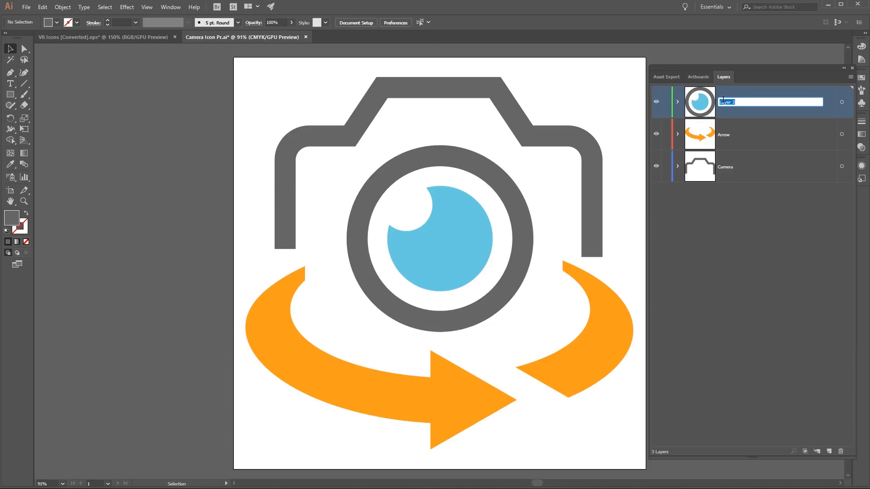
pyautogui.write('Lens')
pyautogui.click(695, 222)
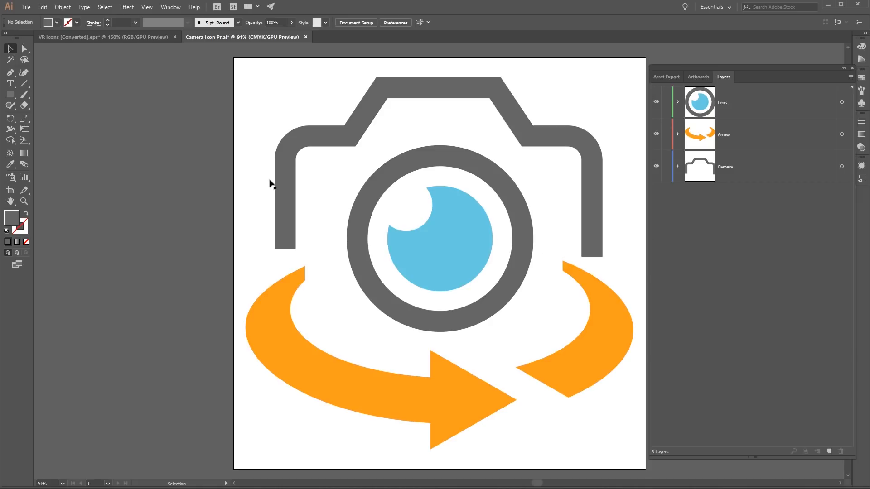
# - Save the layered icon as a separate Illustrator file named Camera Icon AE, accepting the default Illustrator CC options
pyautogui.click(27, 7)
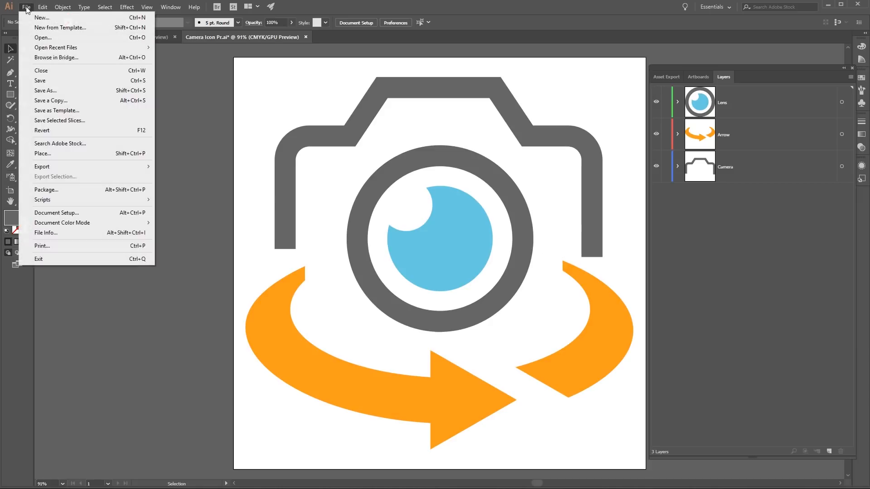
pyautogui.click(45, 91)
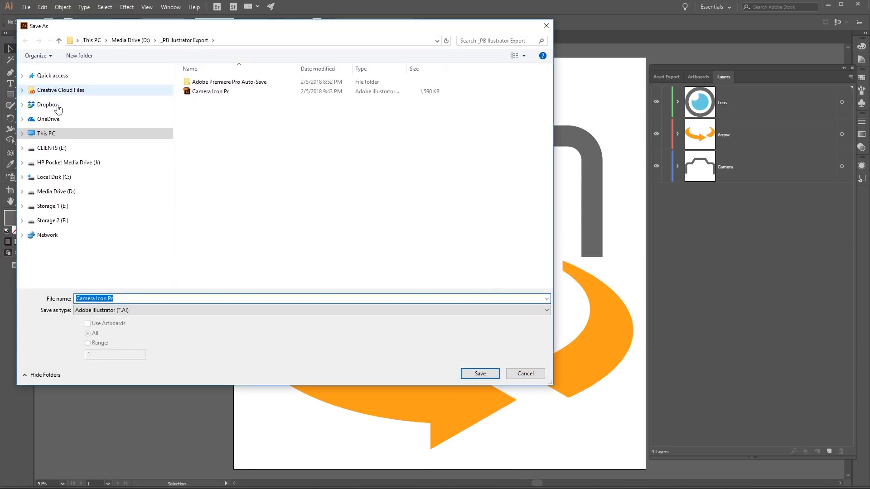
pyautogui.click(115, 299)
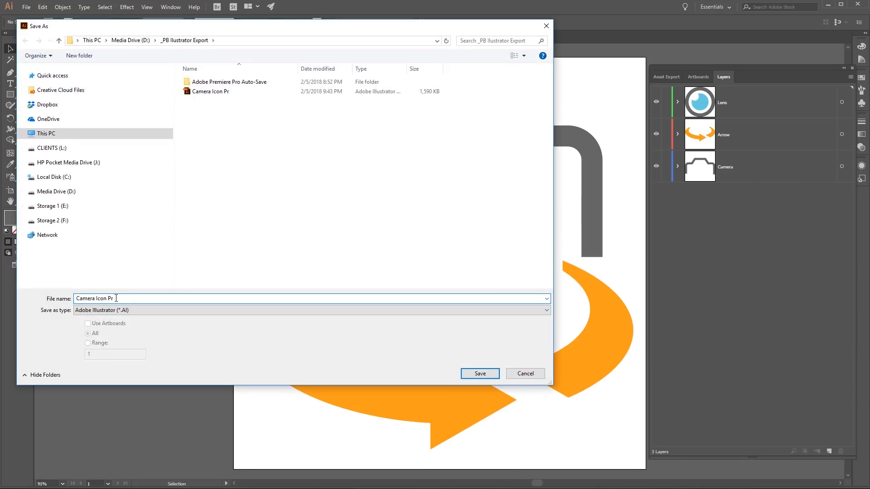
pyautogui.moveTo(116, 298); pyautogui.dragTo(109, 298)
pyautogui.click(484, 376)
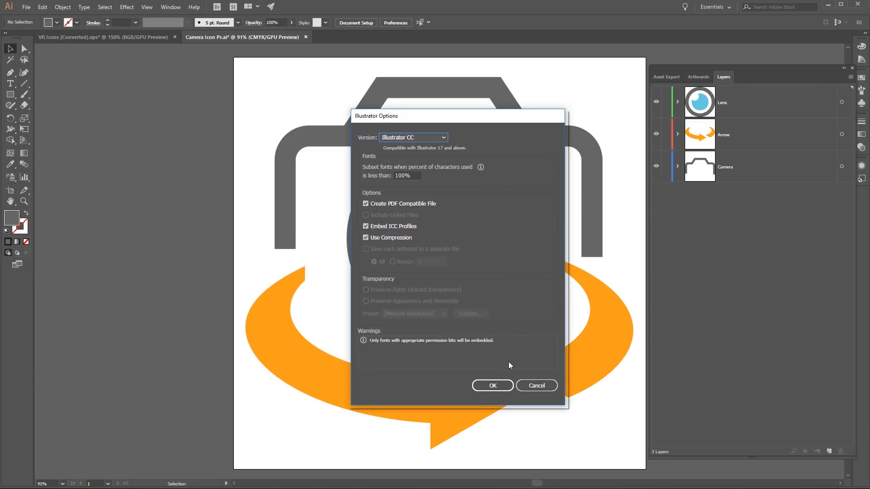
pyautogui.click(493, 385)
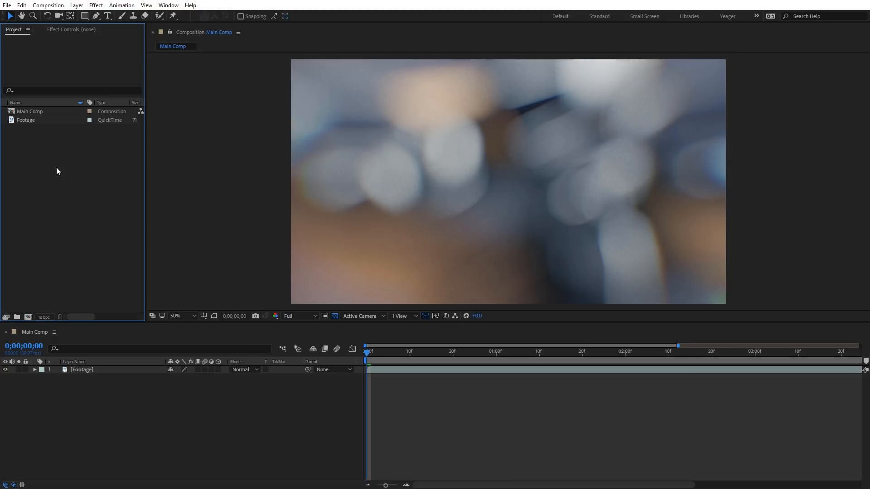
# - In After Effects, import Camera Icon AE as a Composition with footage dimensions set to Layer Size
pyautogui.doubleClick(57, 171)
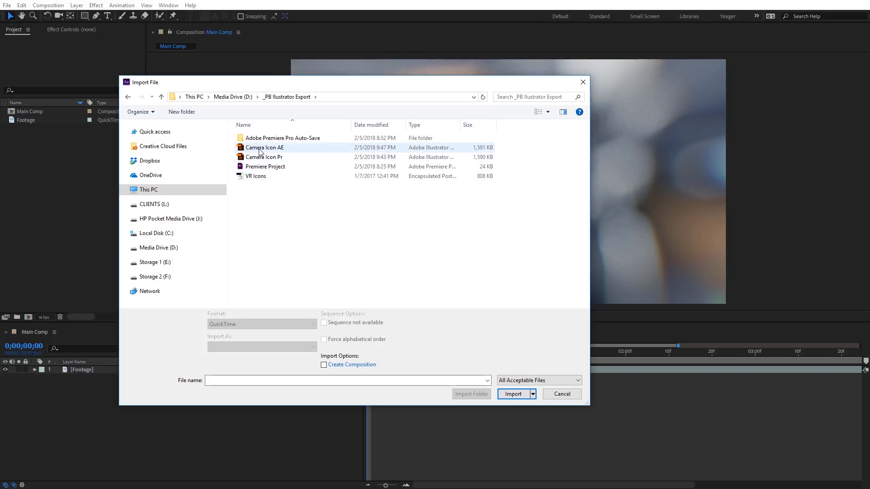
pyautogui.click(278, 151)
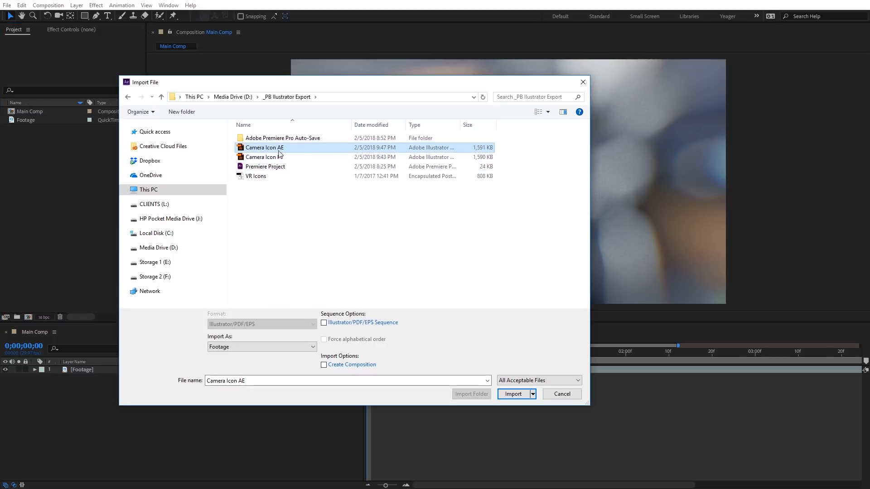
pyautogui.click(513, 394)
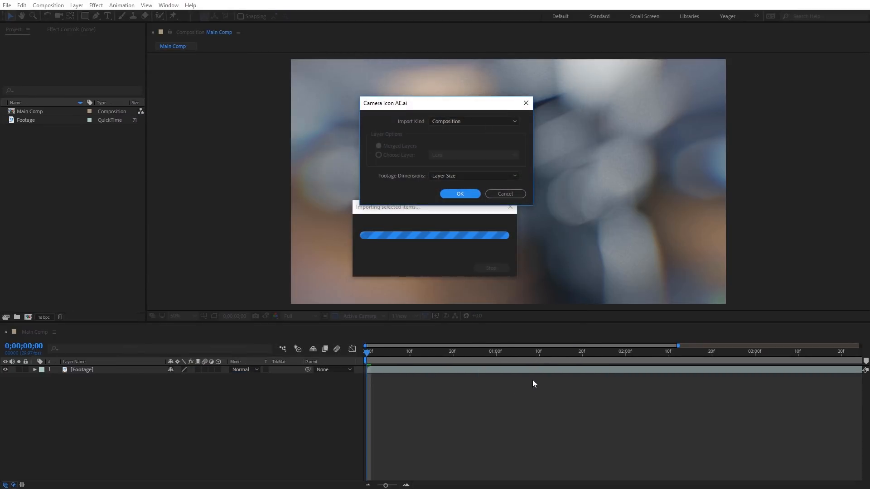
pyautogui.click(448, 123)
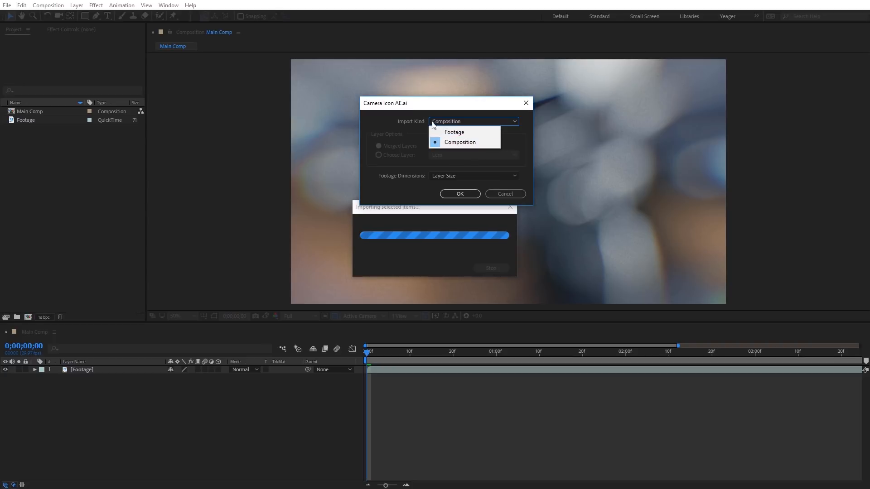
pyautogui.click(434, 124)
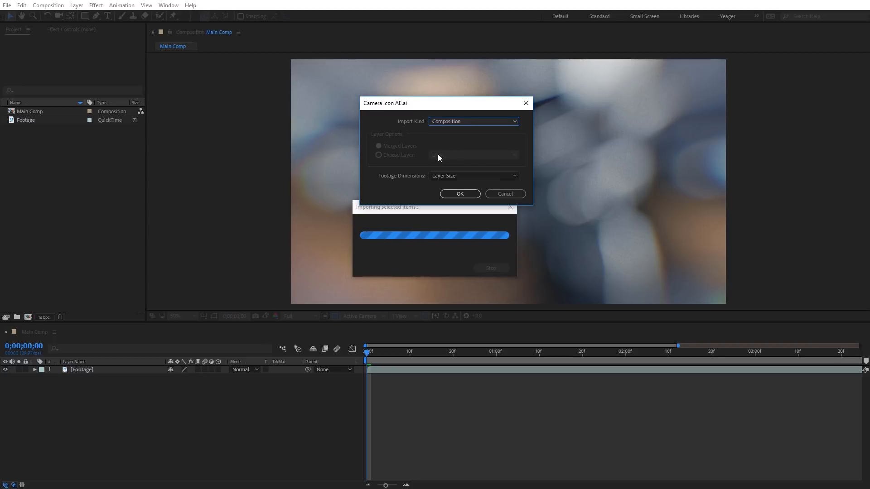
pyautogui.click(446, 180)
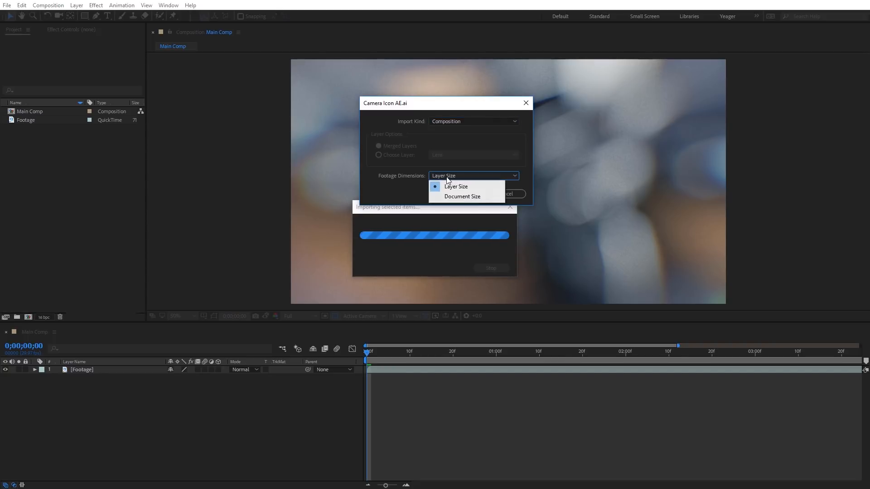
pyautogui.click(410, 179)
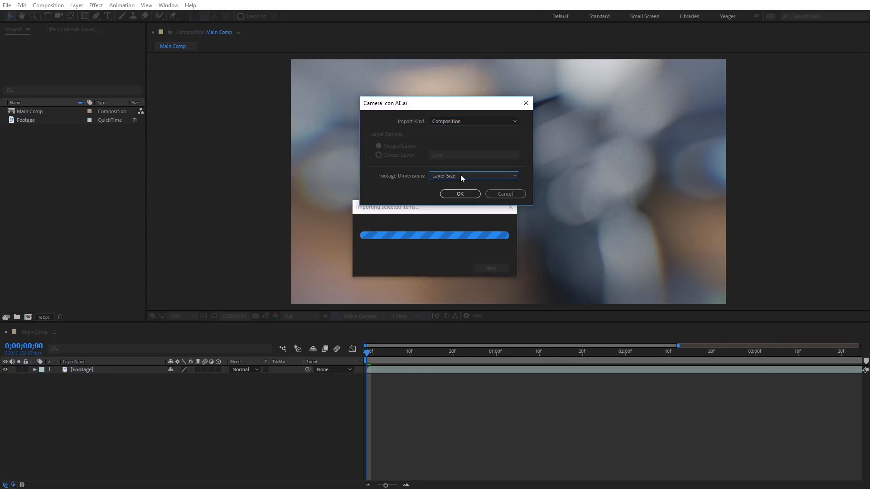
pyautogui.click(466, 198)
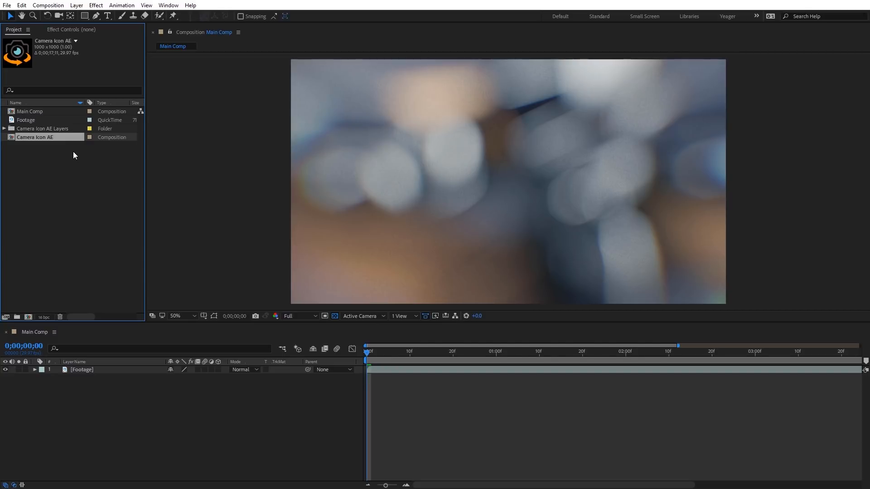
# - Open the Camera Icon AE composition and examine its Lens, Arrow and Camera layers, toggling the Arrow and Lens layers' visibility off and on
pyautogui.doubleClick(26, 139)
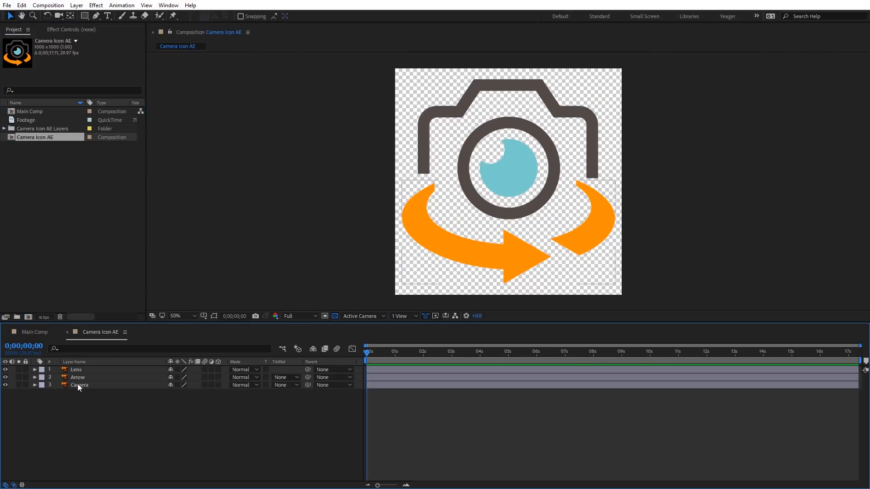
pyautogui.click(75, 369)
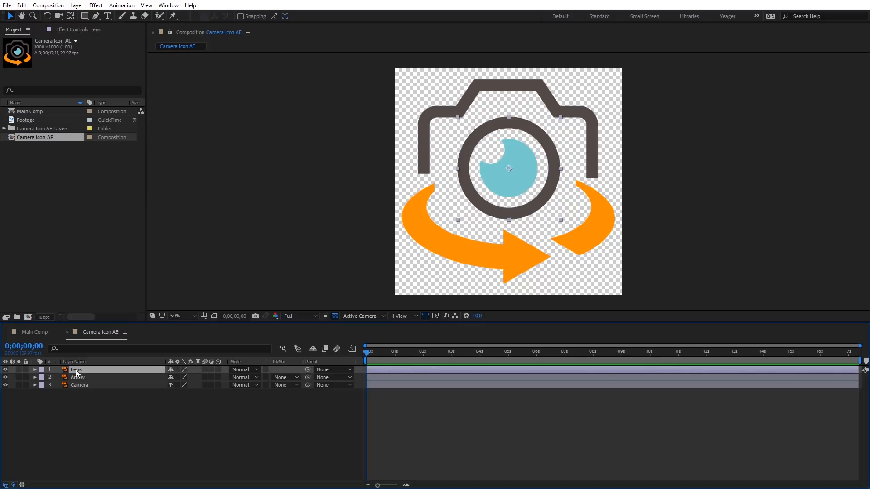
pyautogui.click(80, 376)
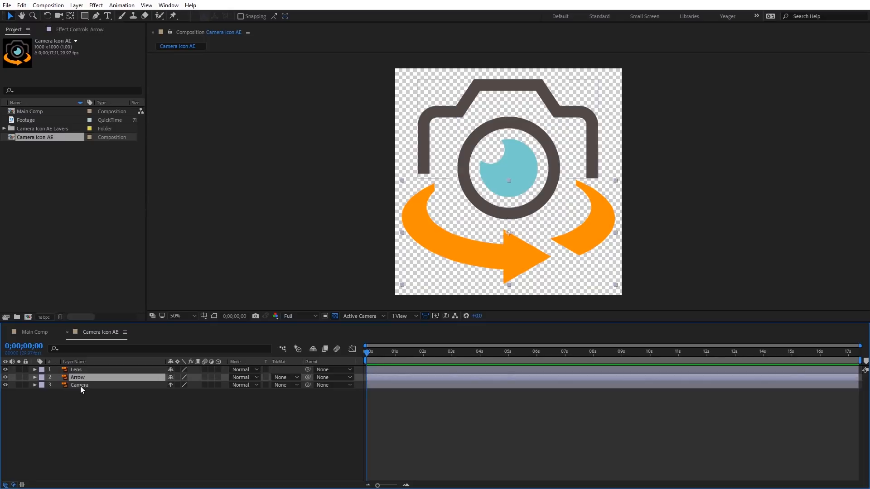
pyautogui.click(80, 385)
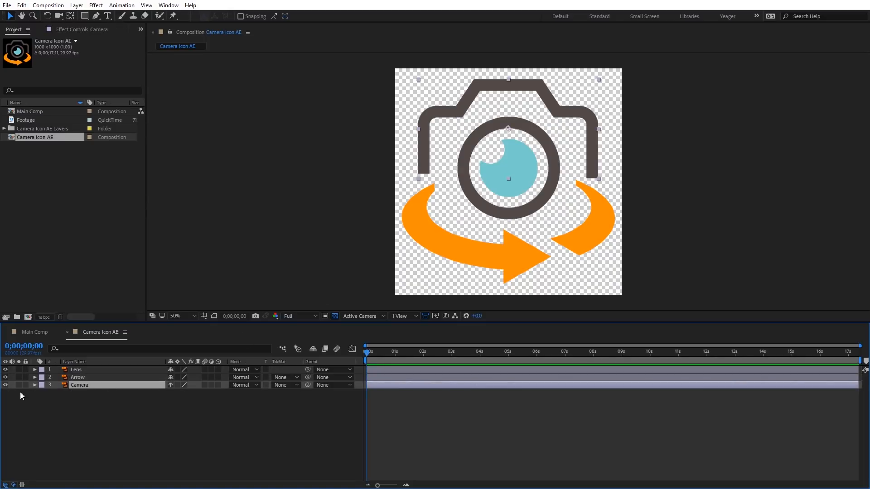
pyautogui.click(5, 377)
pyautogui.click(5, 378)
pyautogui.click(6, 370)
pyautogui.click(6, 370)
# - Try out scaling the Lens layer, make it a 3D layer, test its rotation, undo the test changes and collapse its properties
pyautogui.click(81, 371)
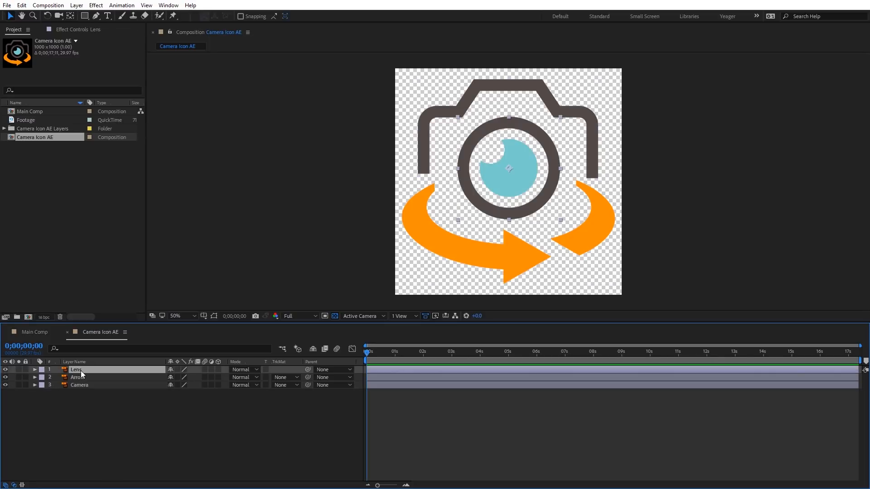
pyautogui.press('s')
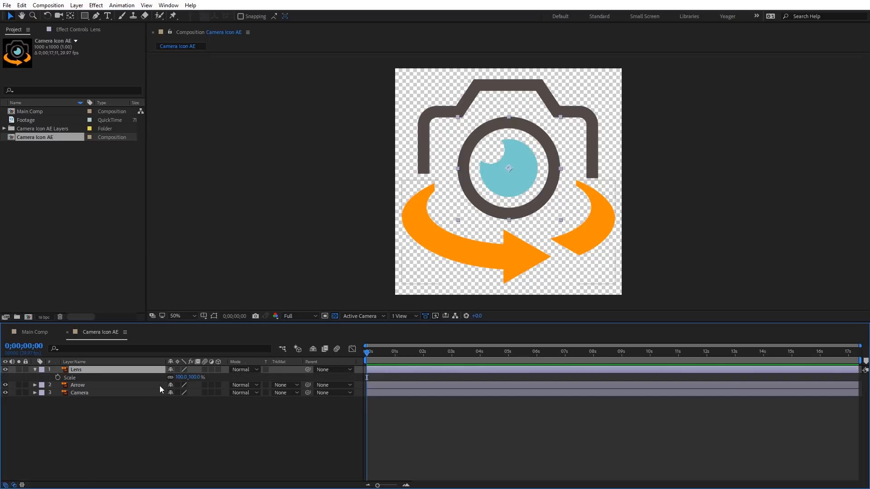
pyautogui.moveTo(179, 376); pyautogui.dragTo(170, 394)
pyautogui.click(219, 370)
pyautogui.hotkey('shift', 'r')
pyautogui.hotkey('ctrl', 'z')
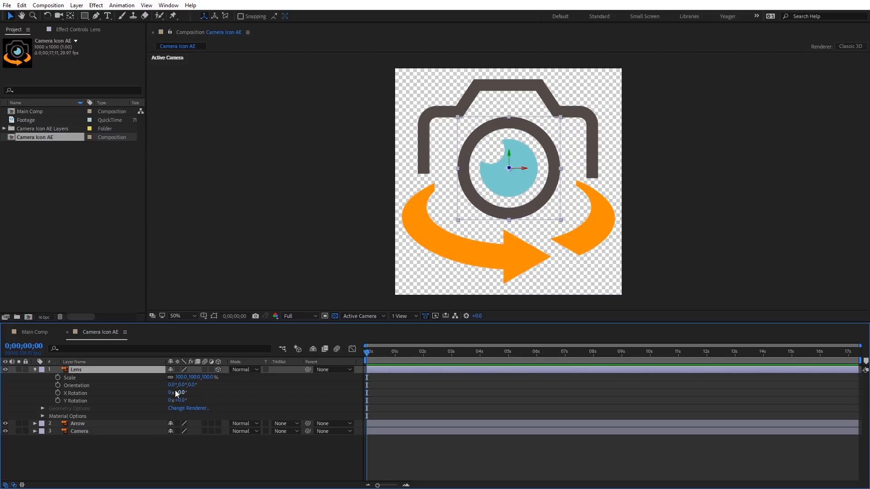
pyautogui.press('u')
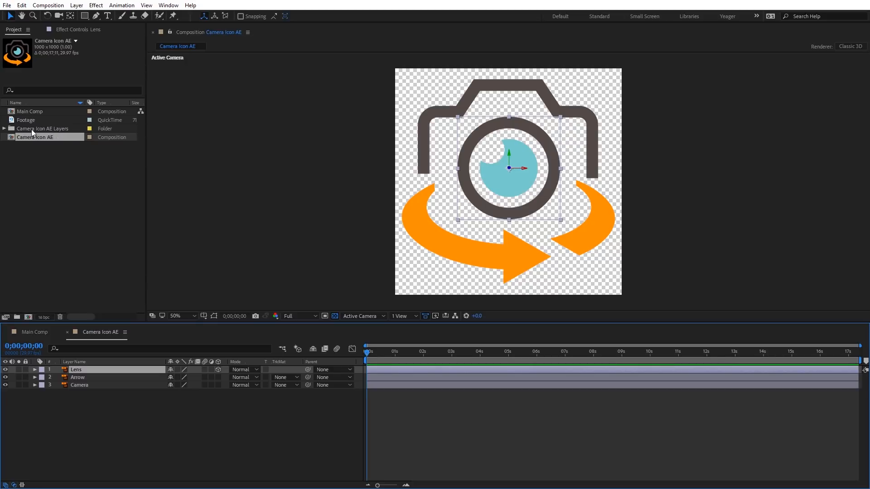
# - Look through the Lens, Camera and Arrow files inside the Camera Icon AE Layers folder, and collapse the folder again
pyautogui.click(4, 129)
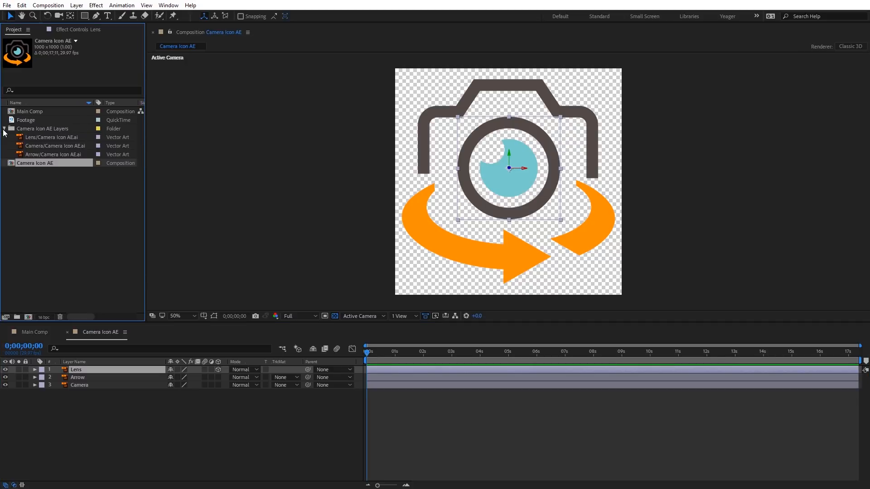
pyautogui.click(34, 137)
pyautogui.click(32, 145)
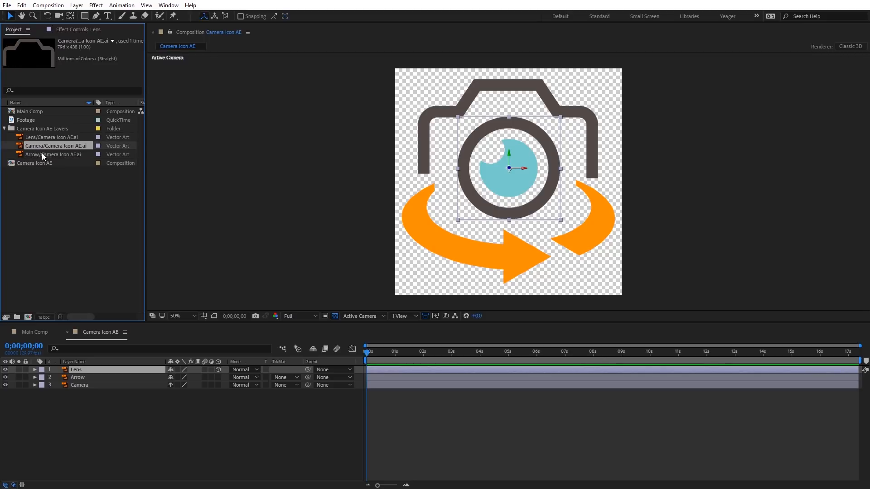
pyautogui.click(42, 154)
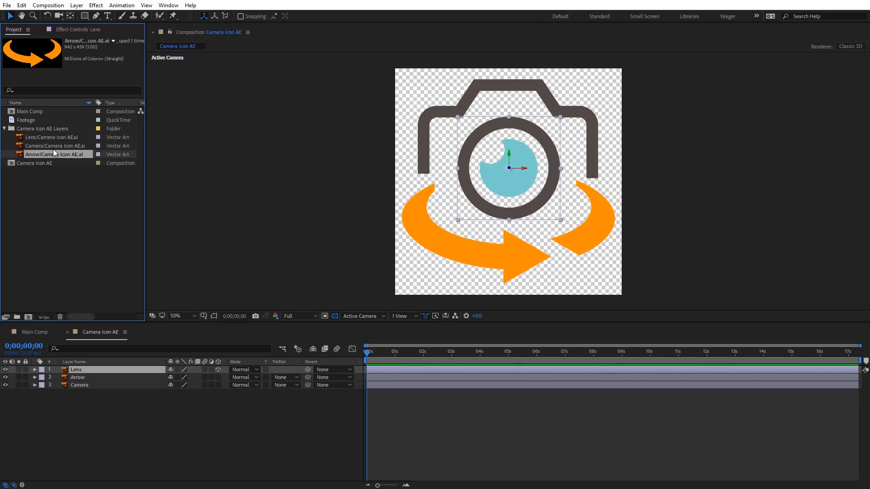
pyautogui.click(4, 129)
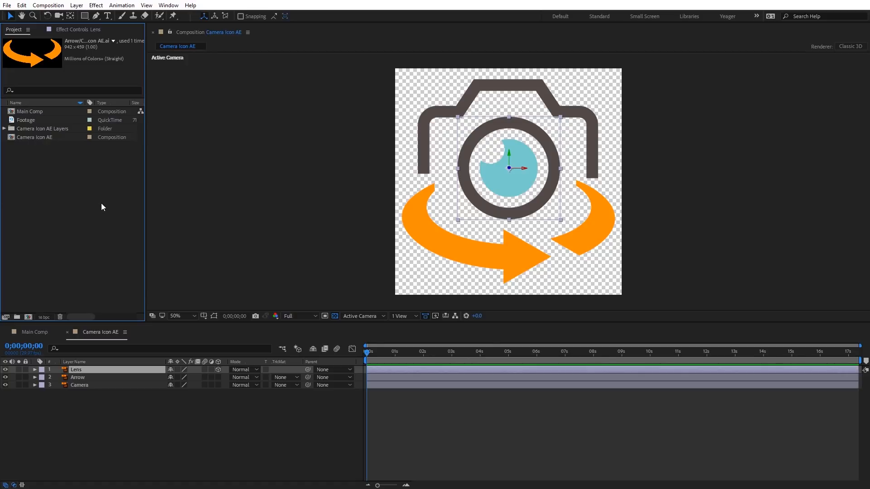
# - Add the Camera Icon AE composition above the Footage layer in Main Comp, scale it to 355% and inspect its edges
pyautogui.click(41, 332)
pyautogui.moveTo(22, 141); pyautogui.dragTo(114, 370)
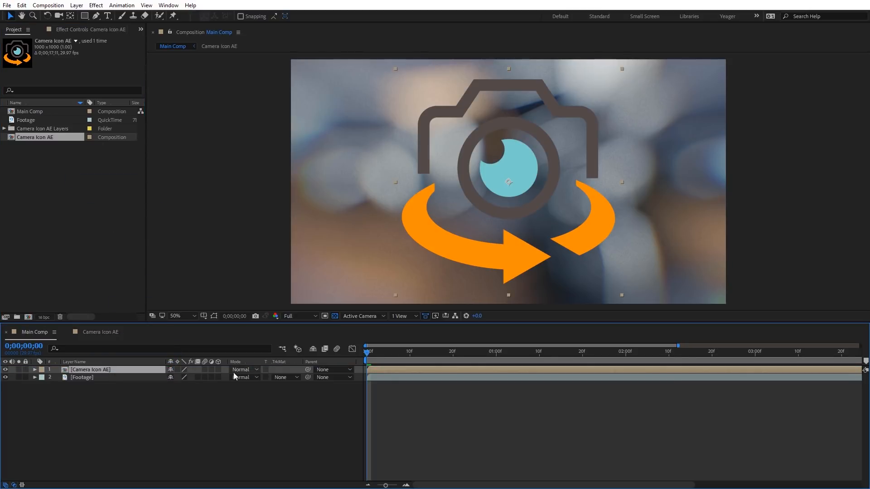
pyautogui.press('s')
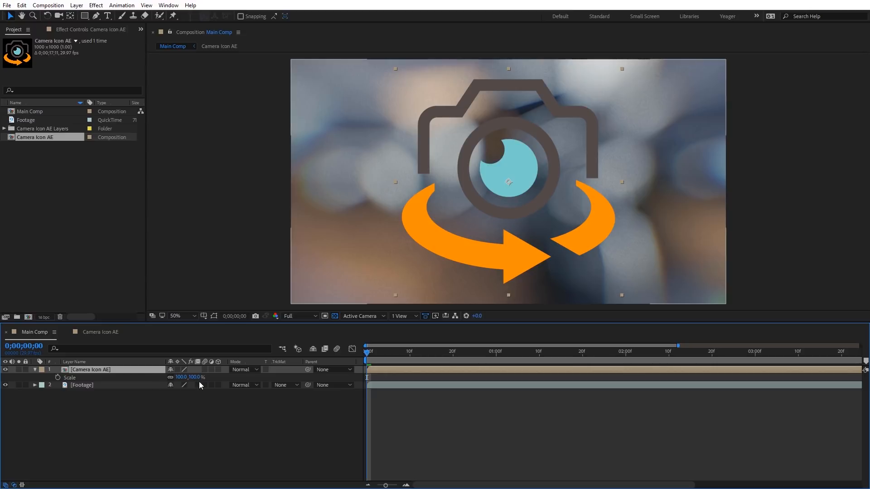
pyautogui.moveTo(198, 378); pyautogui.dragTo(310, 367)
pyautogui.press('.')
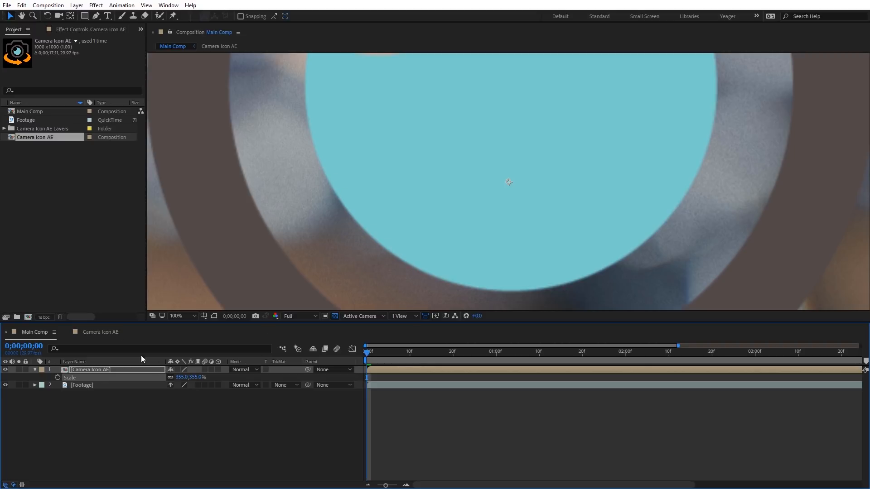
# - Enable Continuously Rasterize on the Lens, Arrow and Camera layers, and Collapse Transformations on the Camera Icon AE layer in Main Comp
pyautogui.click(102, 332)
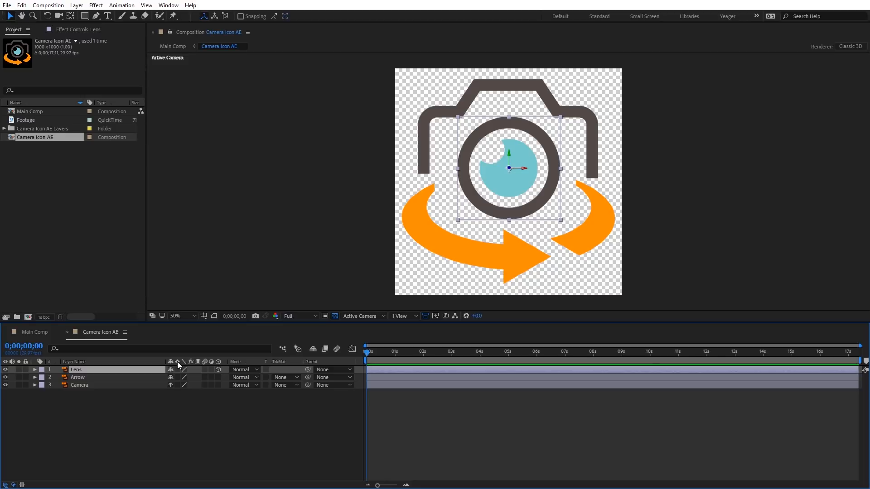
pyautogui.press('F2')
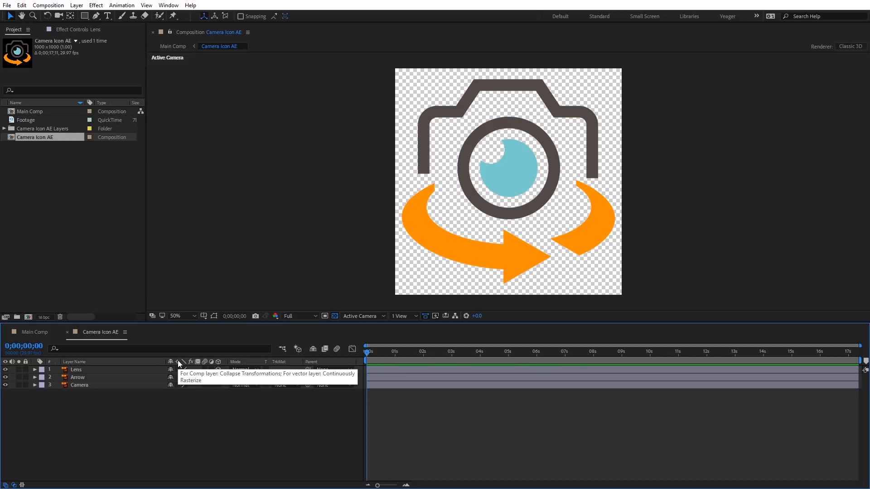
pyautogui.click(177, 377)
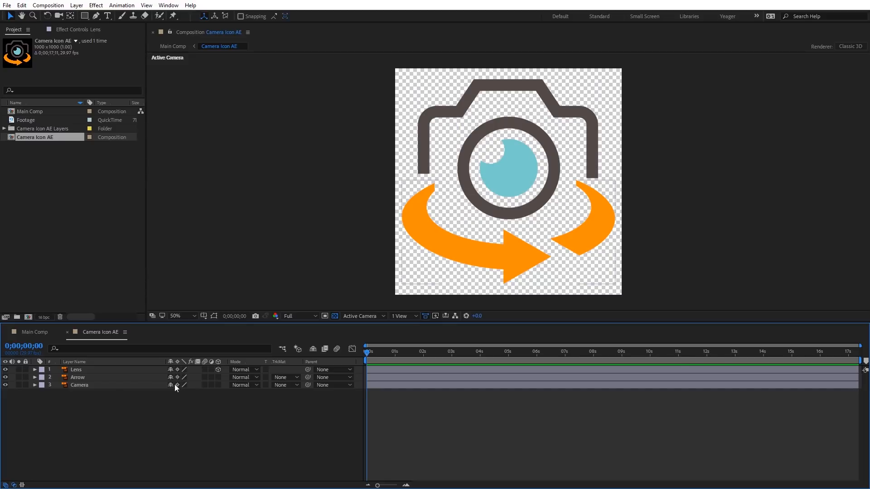
pyautogui.click(31, 333)
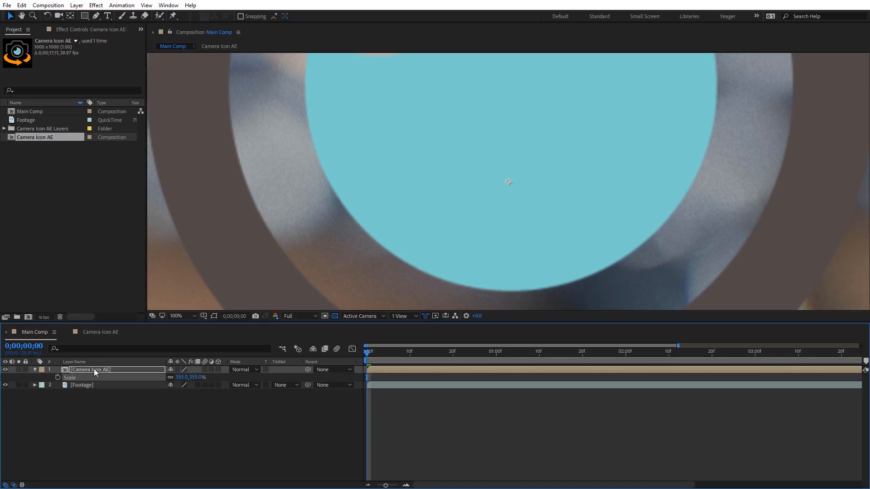
pyautogui.click(178, 369)
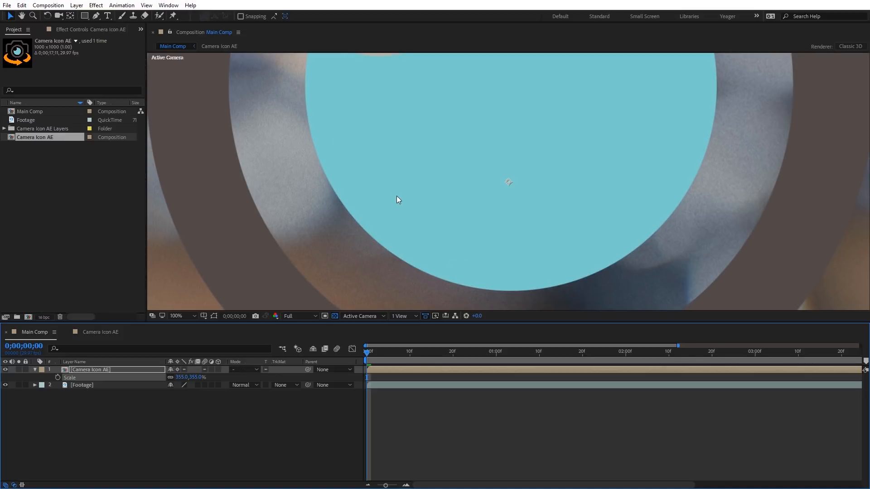
# - Enlarge the Camera Icon AE layer's scale to 824% and zoom in on the lens to check its edge sharpness
pyautogui.press(',')
pyautogui.moveTo(194, 381); pyautogui.dragTo(405, 380)
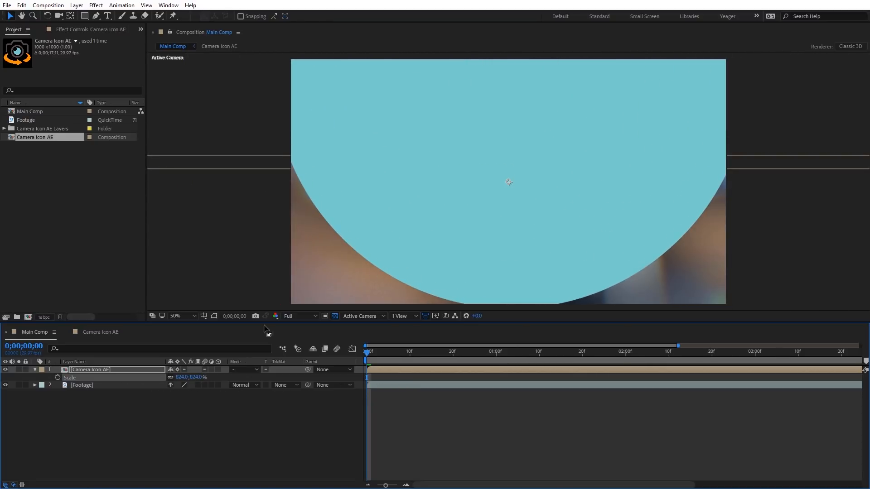
pyautogui.press('.')
pyautogui.moveTo(281, 252); pyautogui.dragTo(328, 138)
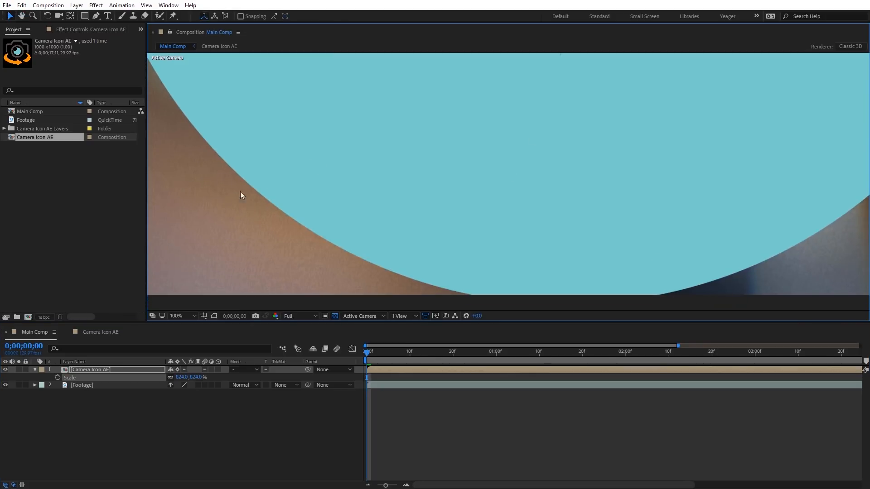
# - Reduce the Camera Icon AE layer's scale to 261% and on to 100%, bringing the whole icon back into view
pyautogui.moveTo(196, 379); pyautogui.dragTo(1, 382)
pyautogui.scroll(-2, 521, 191)
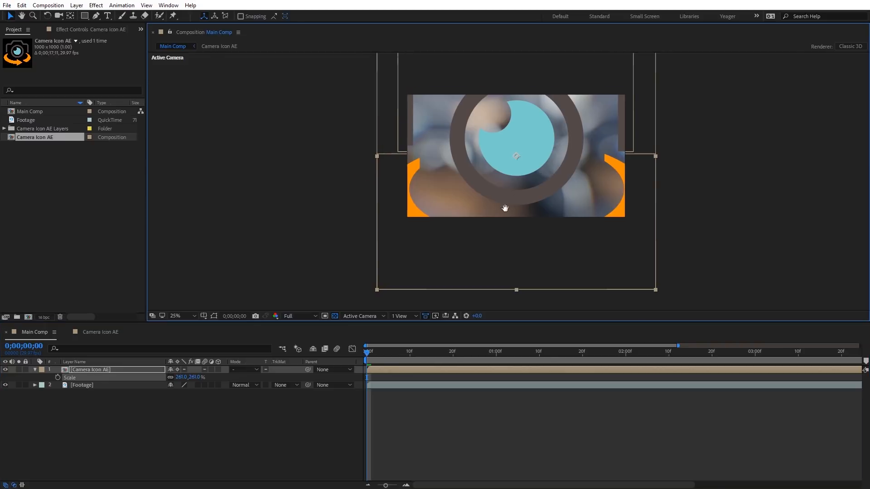
pyautogui.moveTo(504, 208); pyautogui.dragTo(443, 246)
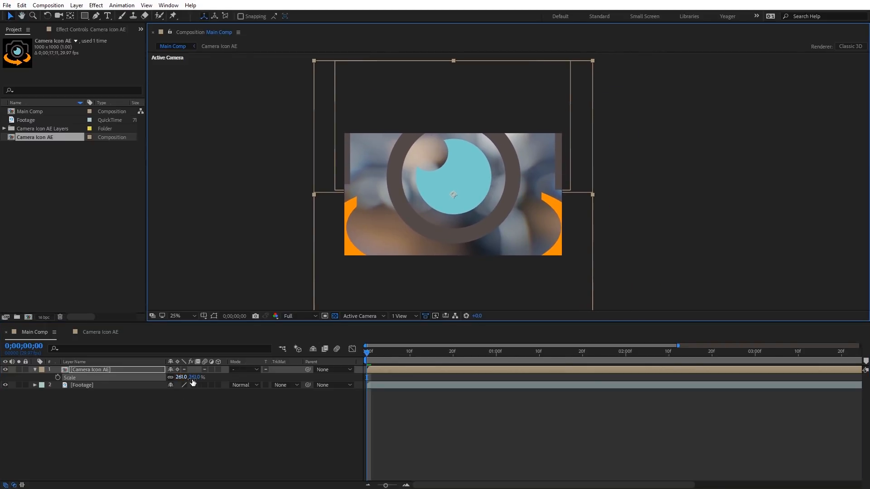
pyautogui.moveTo(188, 379)
pyautogui.mouseDown()
pyautogui.moveTo(130, 390)
pyautogui.moveTo(200, 384)
pyautogui.mouseUp()
pyautogui.press('.')
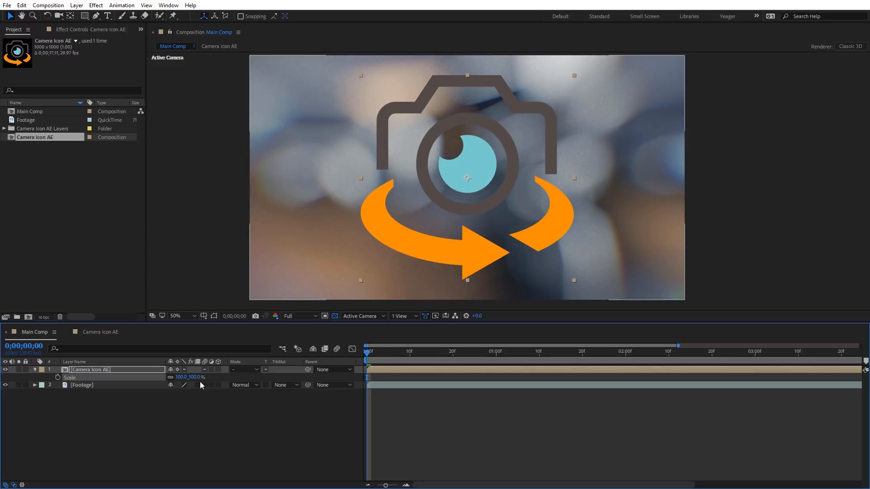